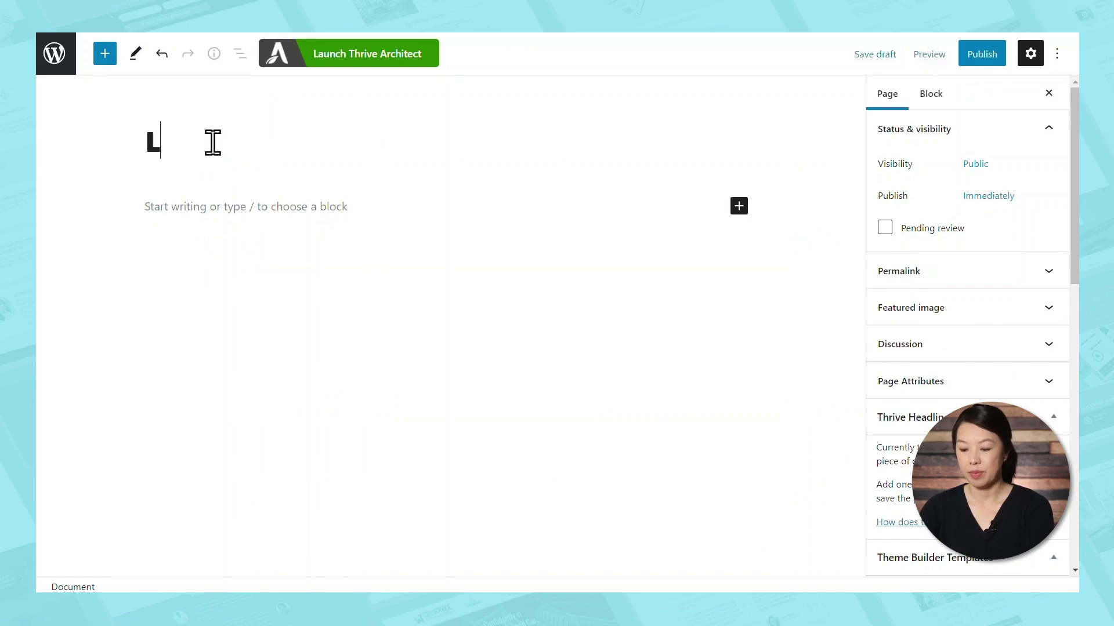
text(ead generation)
Publish the new 'Lead generation' page, confirming in the pre-publish panel
click(986, 63)
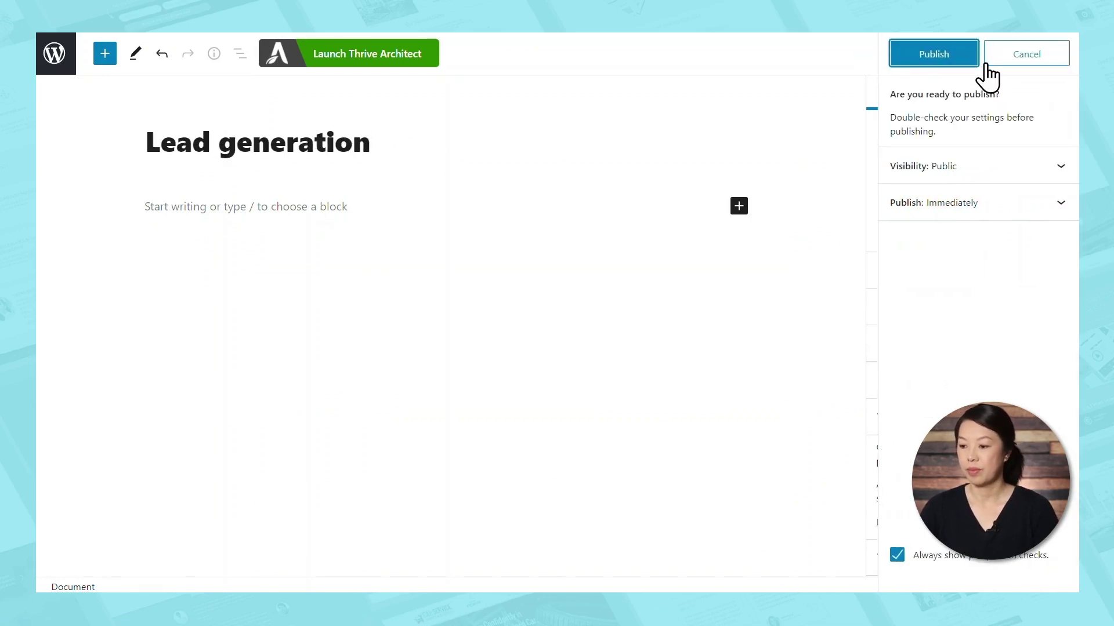
click(948, 57)
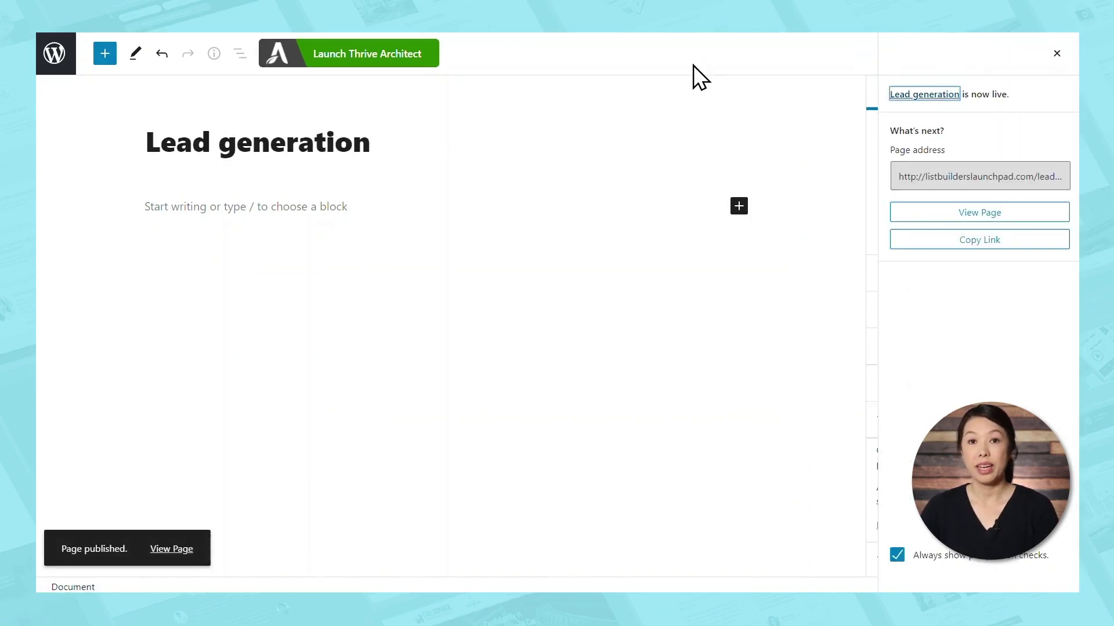
Launch Thrive Architect to edit the new page visually
click(320, 62)
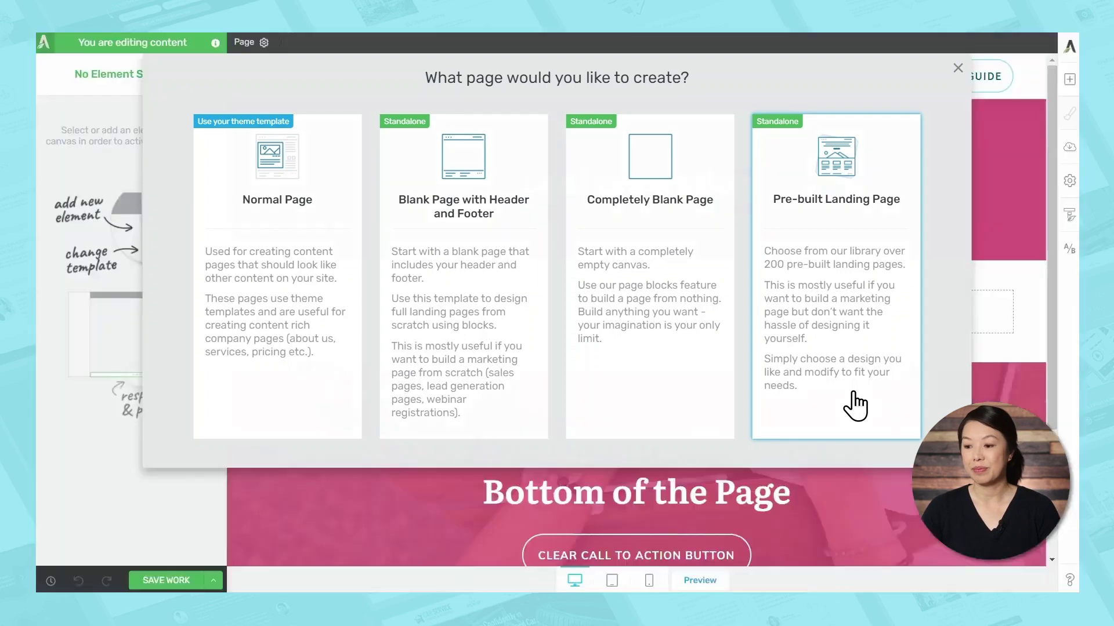
click(855, 404)
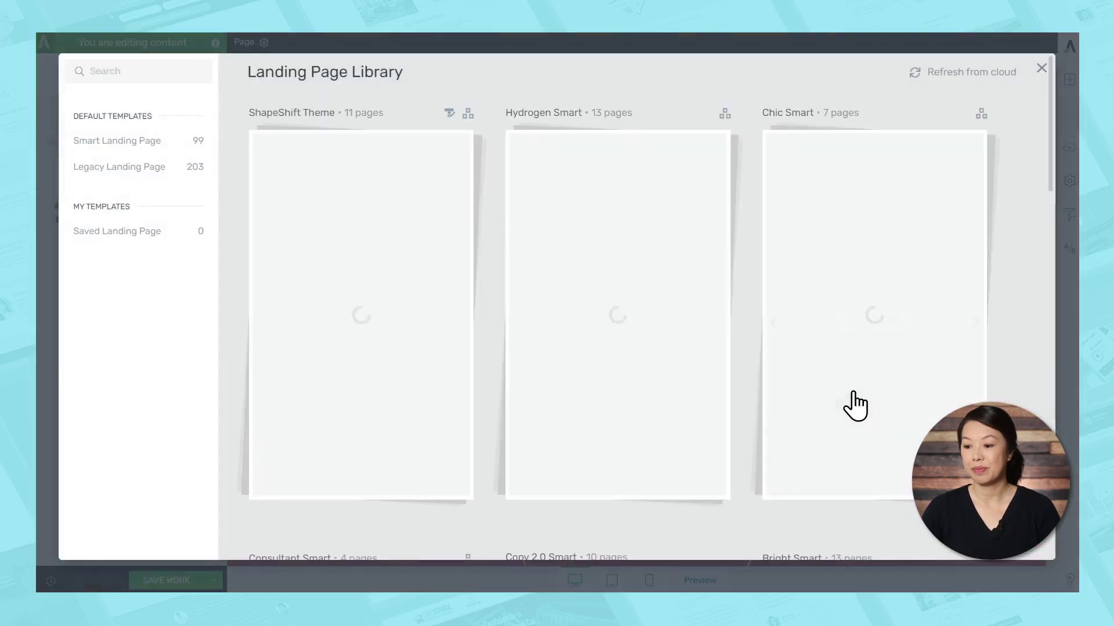
scroll(1041, 344, down, 2)
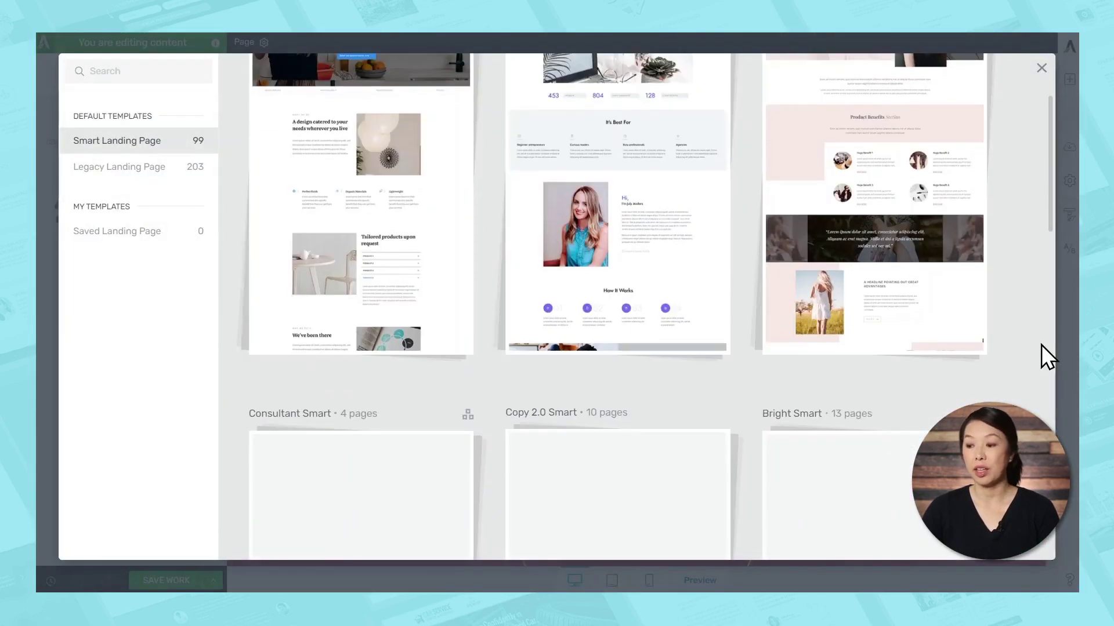
scroll(1042, 345, down, 2)
scroll(1042, 344, down, 3)
scroll(1041, 345, down, 2)
scroll(1041, 345, down, 2)
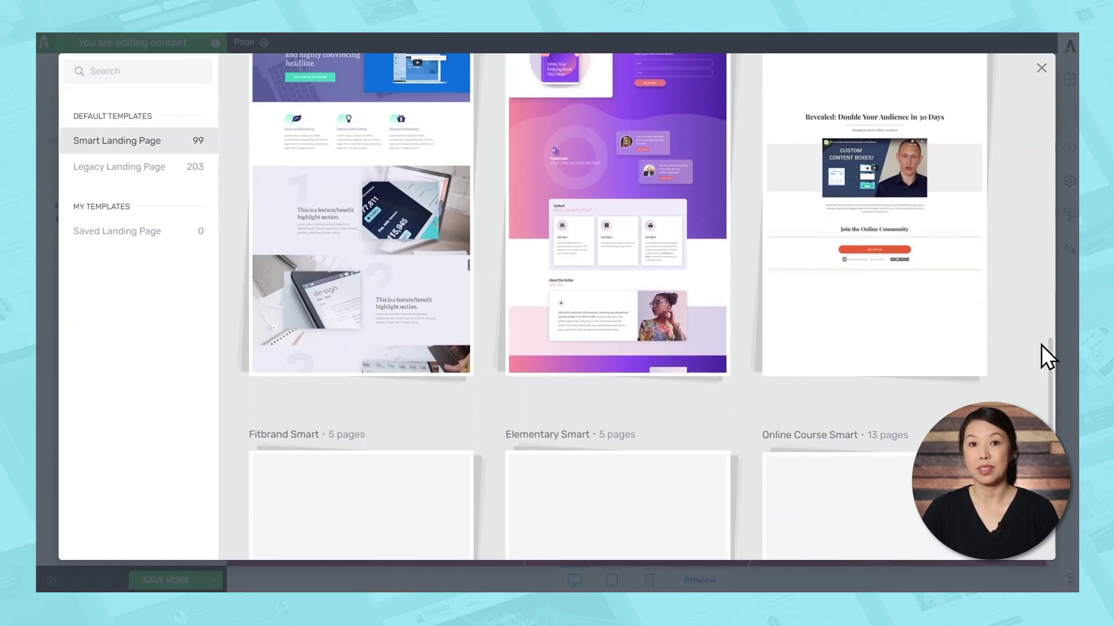
scroll(1042, 345, up, 9)
scroll(1042, 345, up, 2)
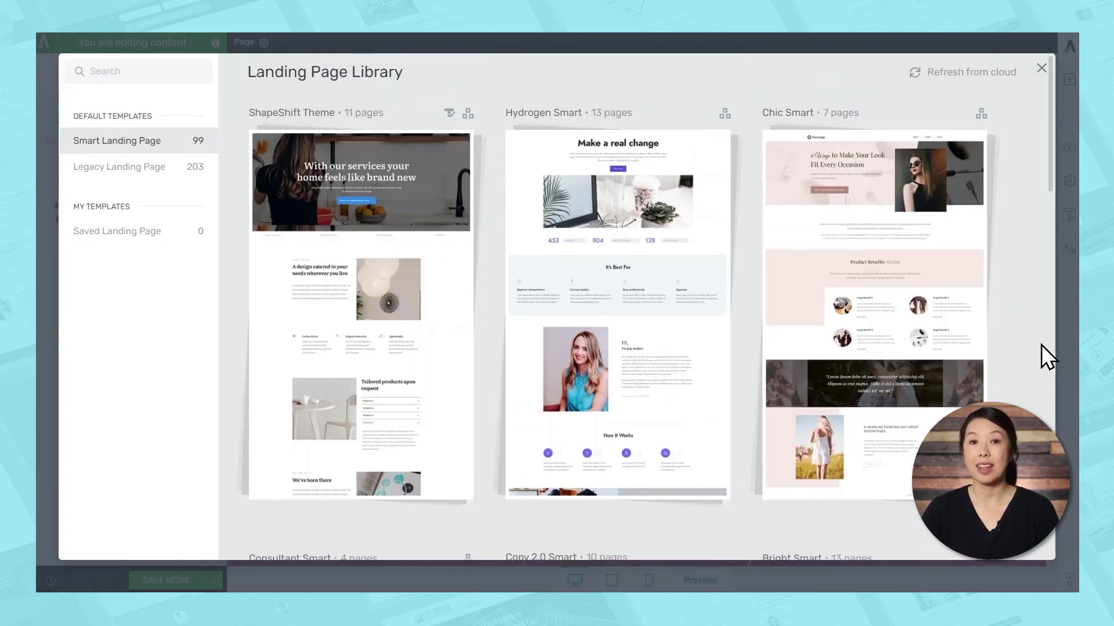
click(634, 298)
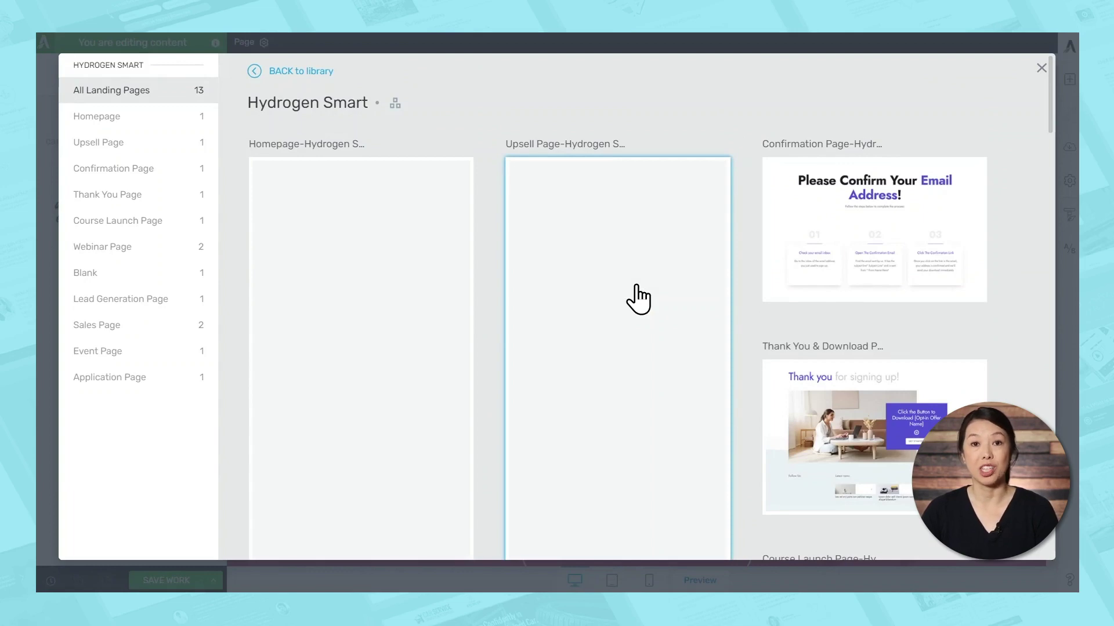
scroll(1017, 262, down, 3)
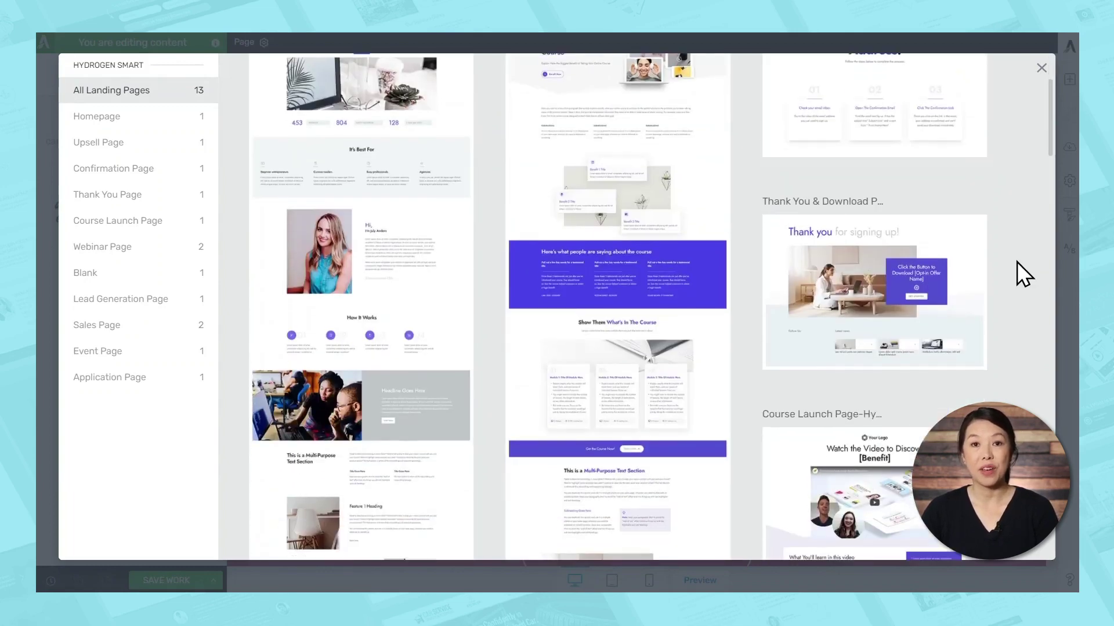
scroll(1017, 261, down, 3)
scroll(1017, 262, down, 1)
scroll(1017, 263, down, 3)
scroll(1016, 261, down, 3)
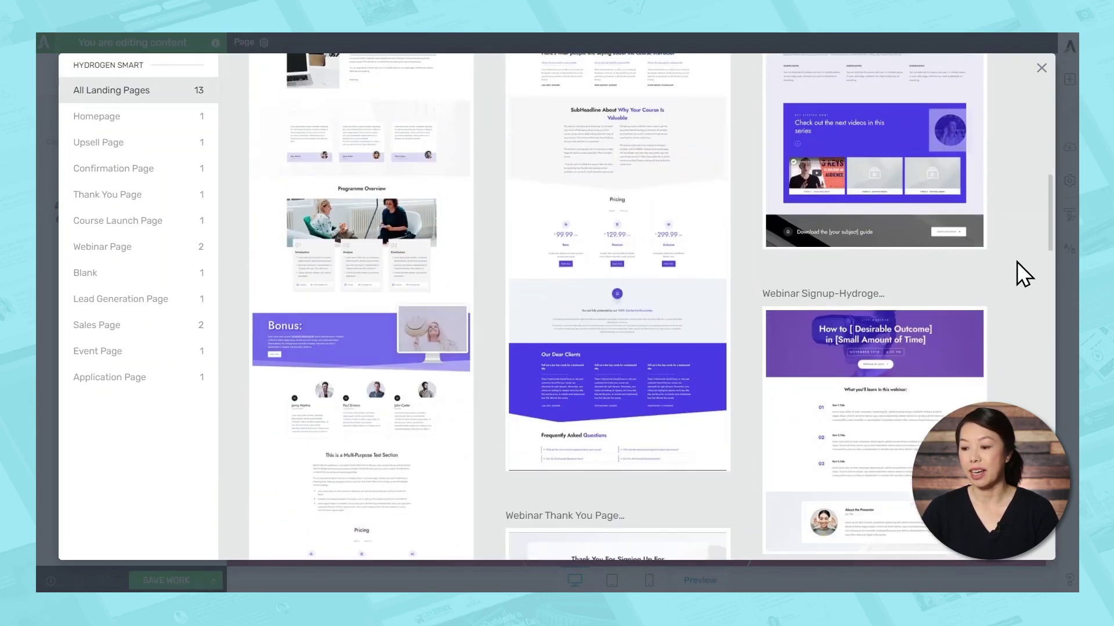
scroll(1017, 263, down, 4)
scroll(1017, 263, down, 5)
scroll(1017, 262, down, 2)
scroll(1017, 261, down, 2)
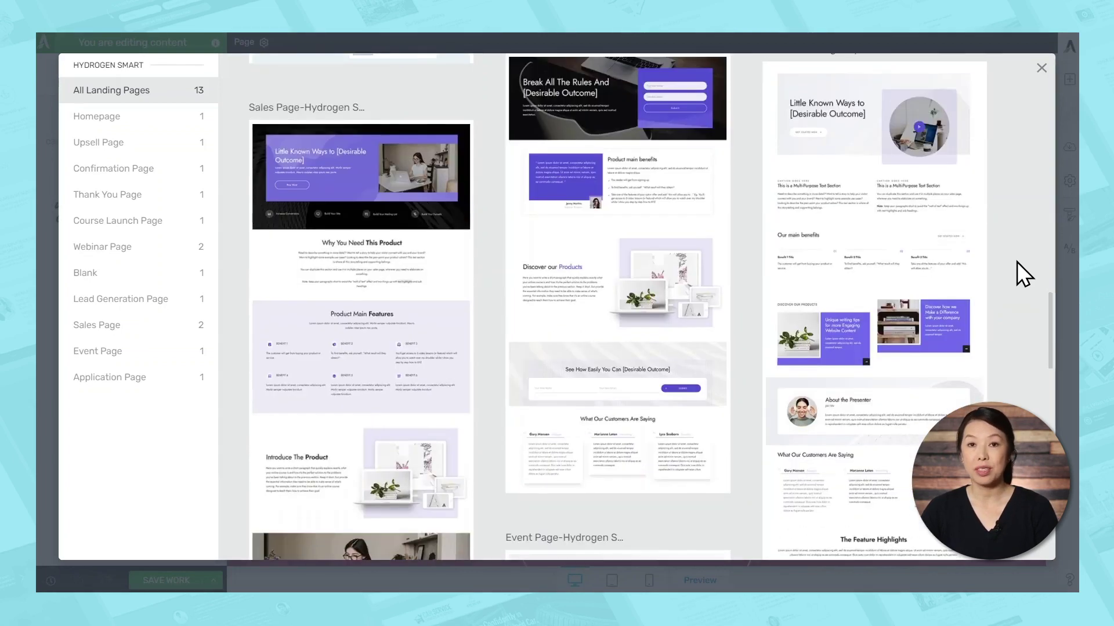
scroll(1017, 262, down, 2)
scroll(1017, 262, up, 10)
scroll(1017, 262, up, 5)
scroll(1016, 262, up, 3)
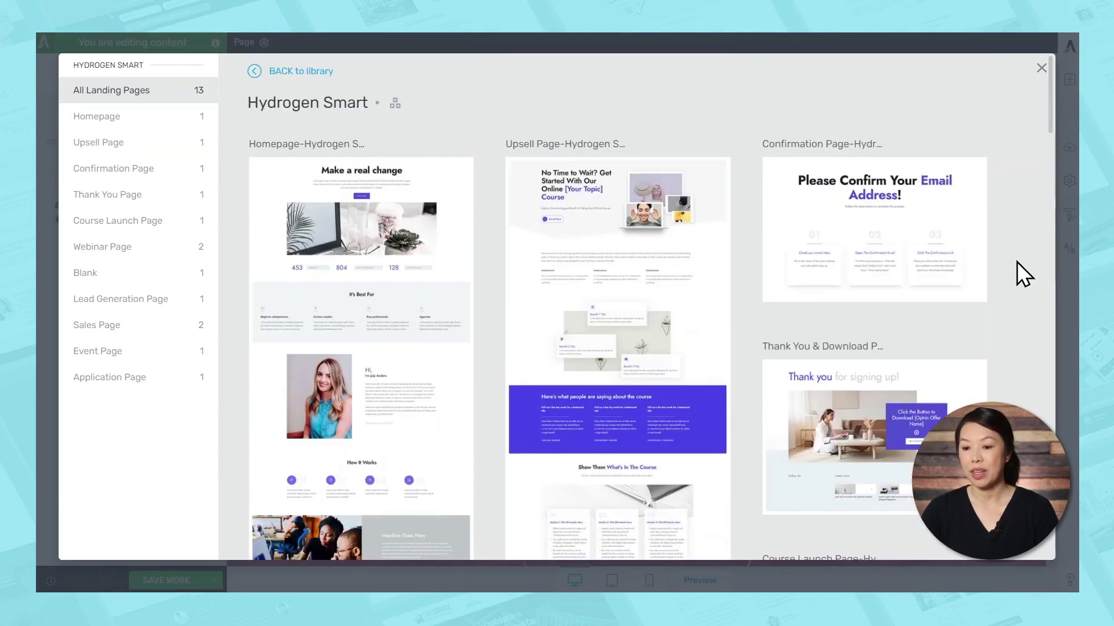
click(322, 75)
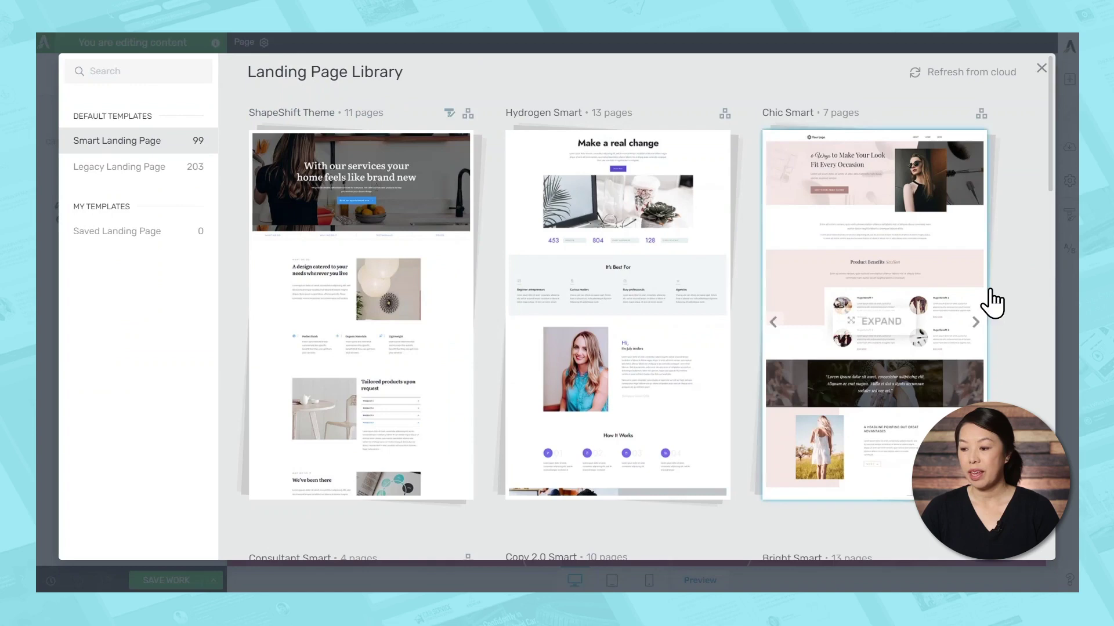
scroll(1023, 275, down, 5)
scroll(1020, 276, down, 2)
scroll(1021, 276, down, 3)
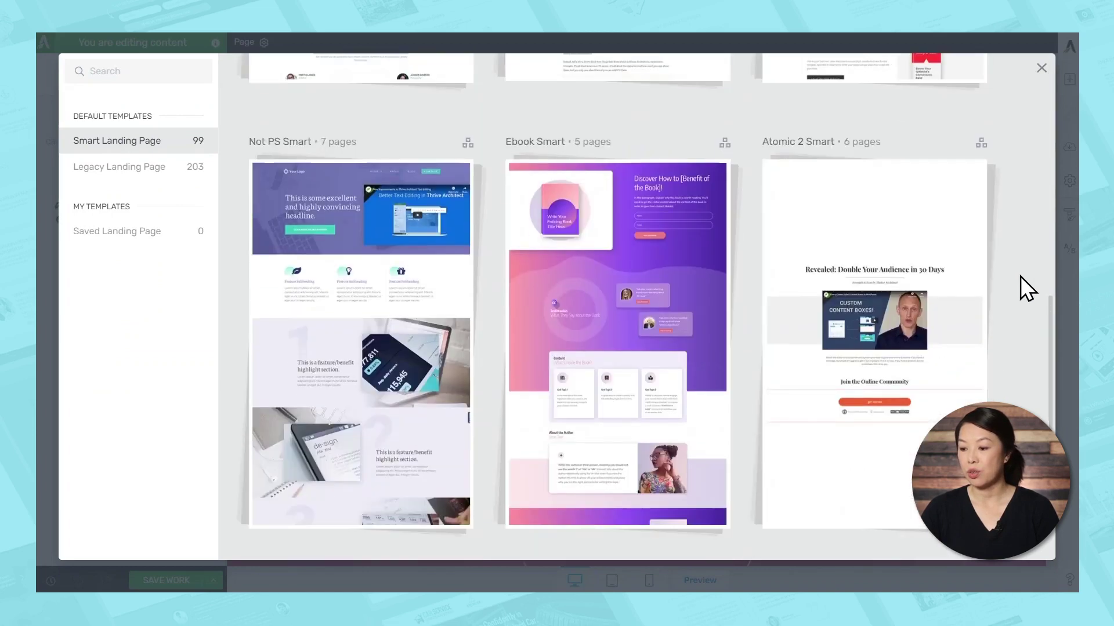
scroll(1020, 276, down, 3)
scroll(1020, 276, down, 2)
mouse_move(875, 346)
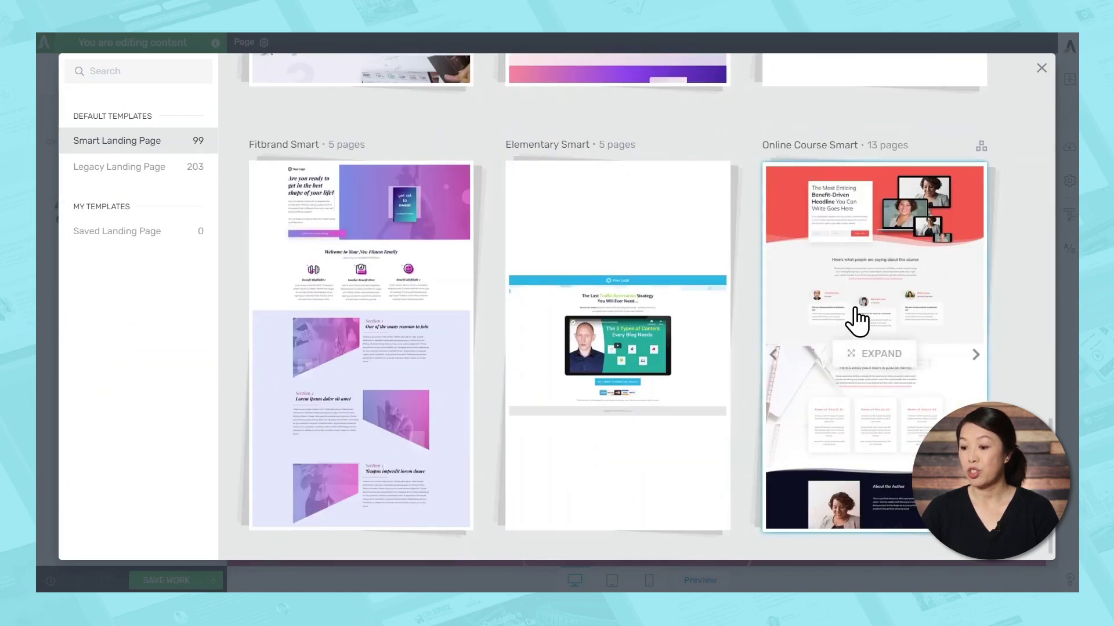
Choose the Lead Generation Page from the Online Course Smart template set
click(857, 308)
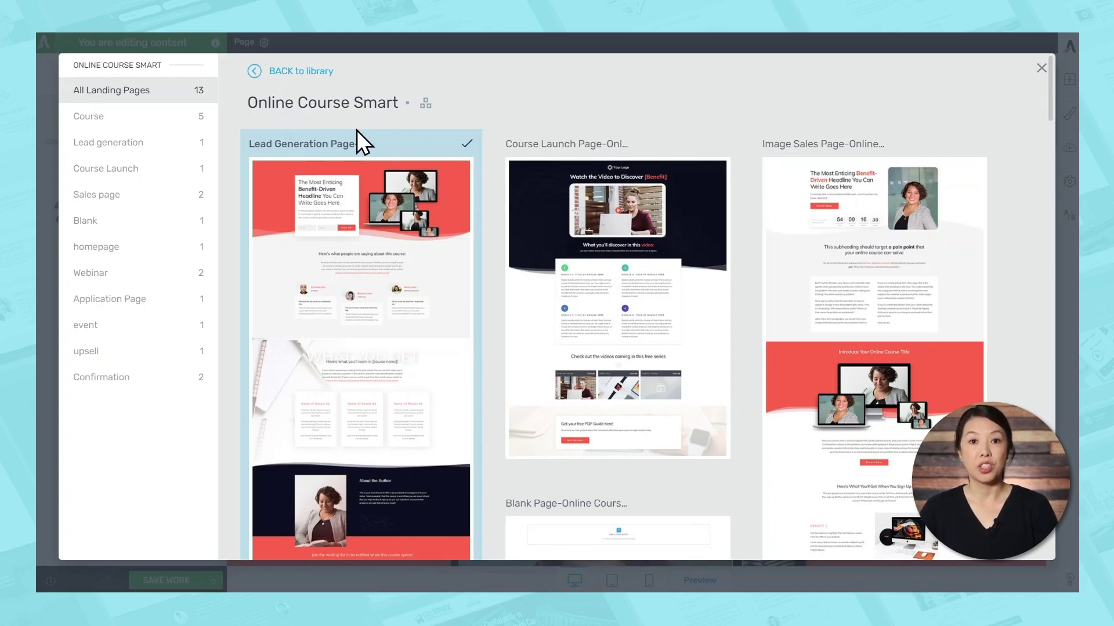
scroll(455, 407, down, 5)
scroll(454, 406, down, 5)
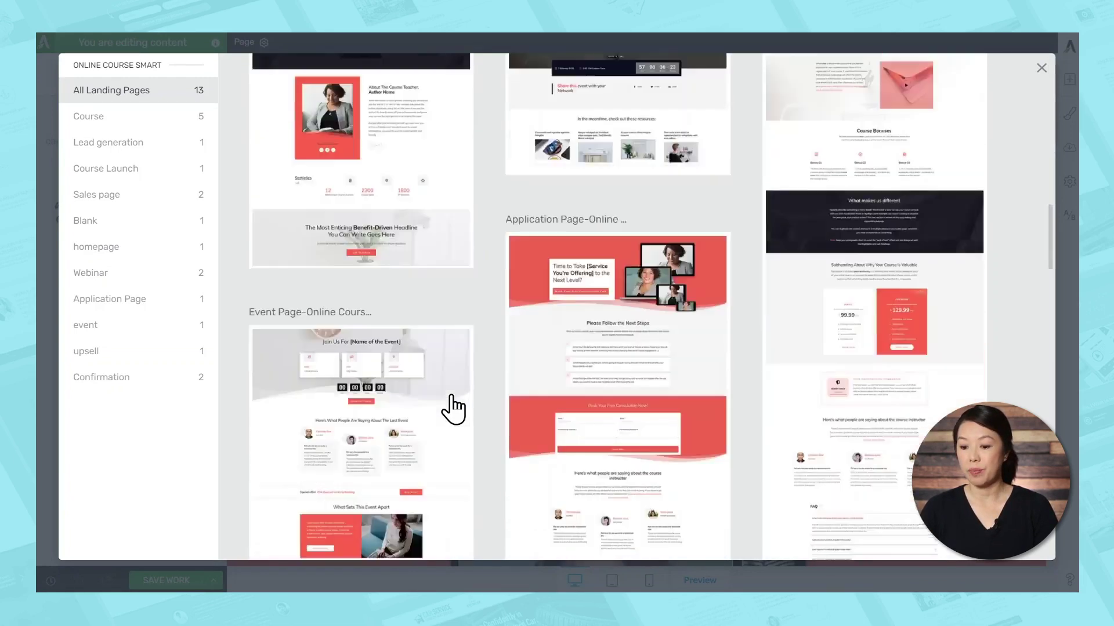
scroll(454, 405, down, 5)
scroll(454, 401, down, 5)
scroll(435, 331, down, 3)
scroll(420, 263, up, 3)
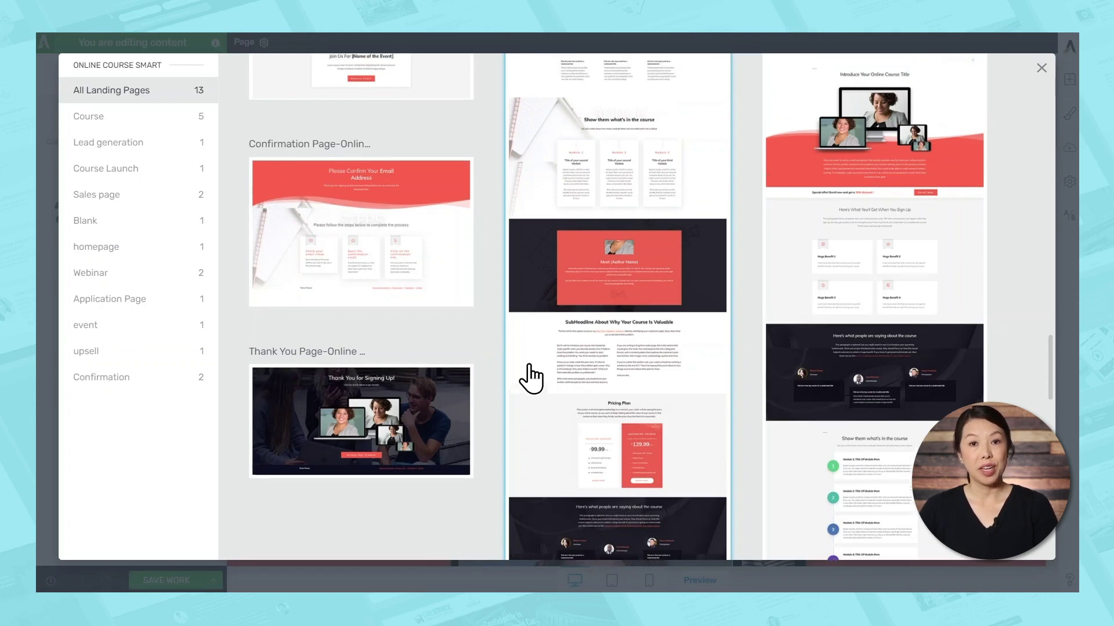
scroll(526, 376, up, 5)
scroll(531, 376, up, 5)
click(348, 369)
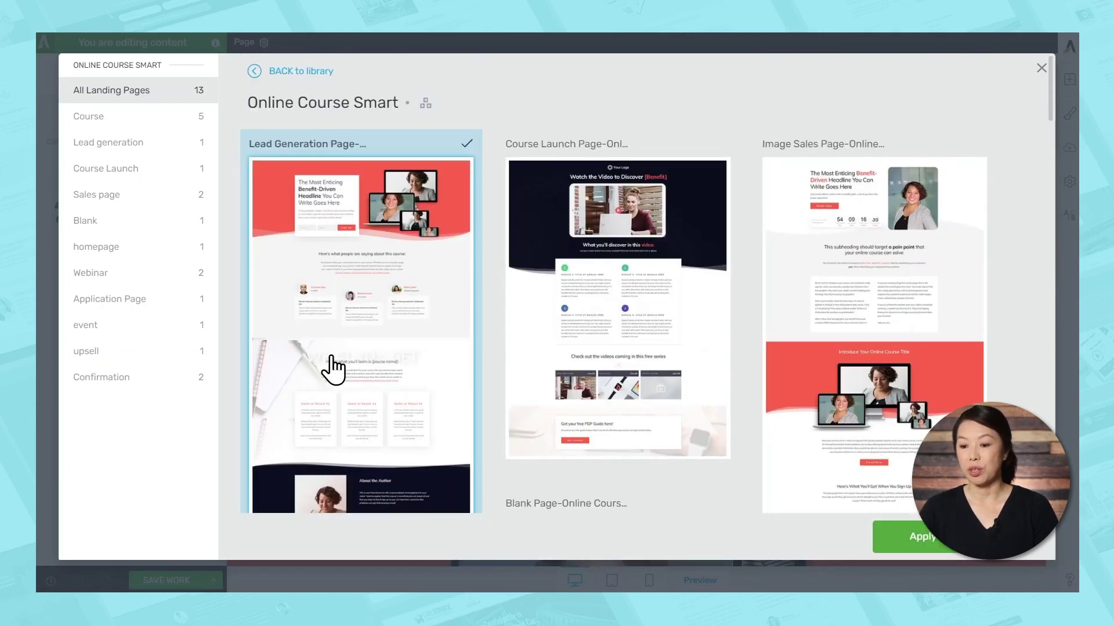
Apply the template, then edit the hero headline with 'Be Healthy' in bold
click(963, 556)
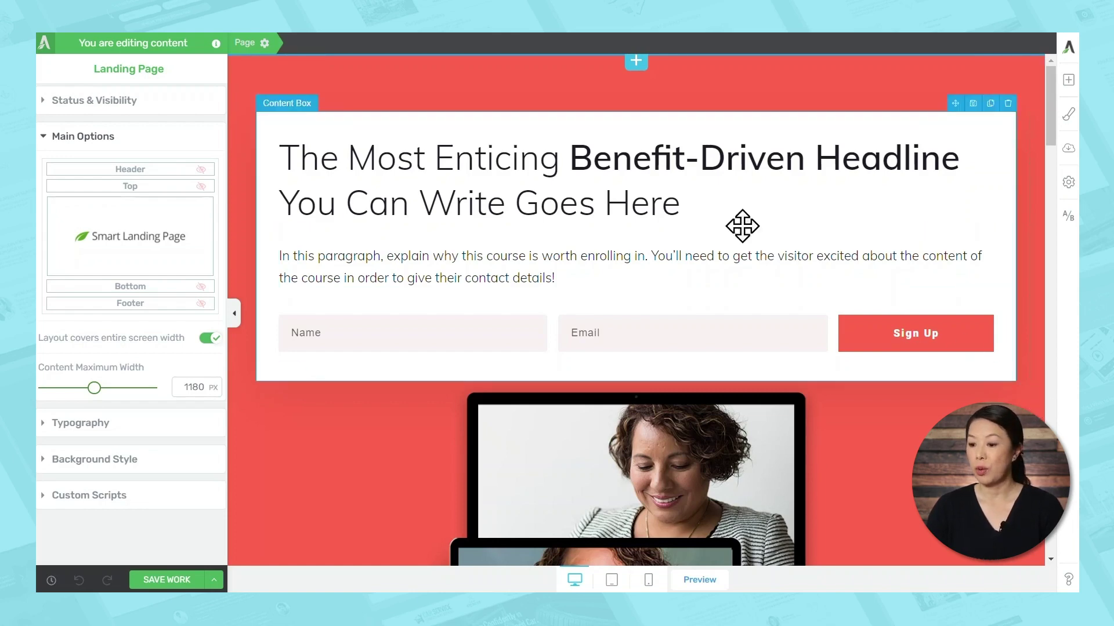
click(729, 202)
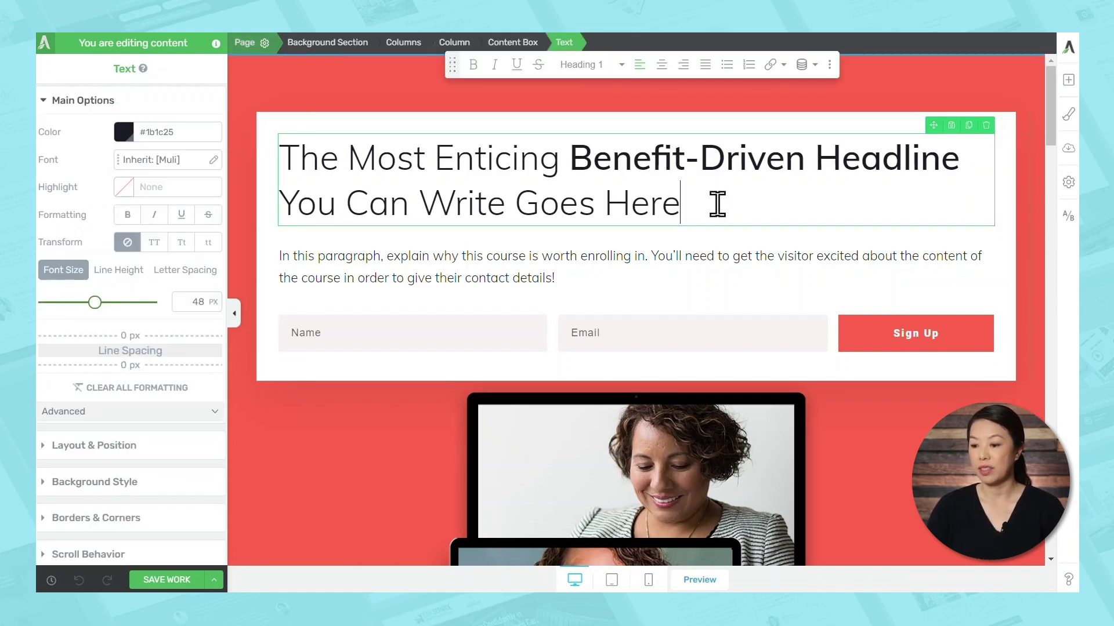
key(ctrl+a)
text(Eat Healthy, L)
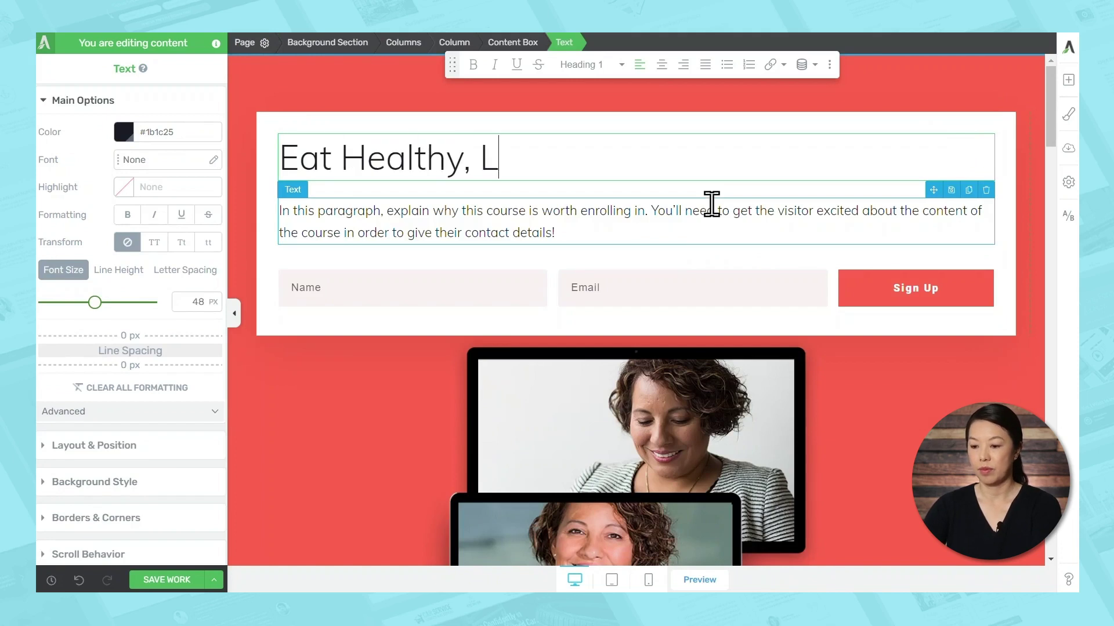
text(ive Healthy, and Be Healthy)
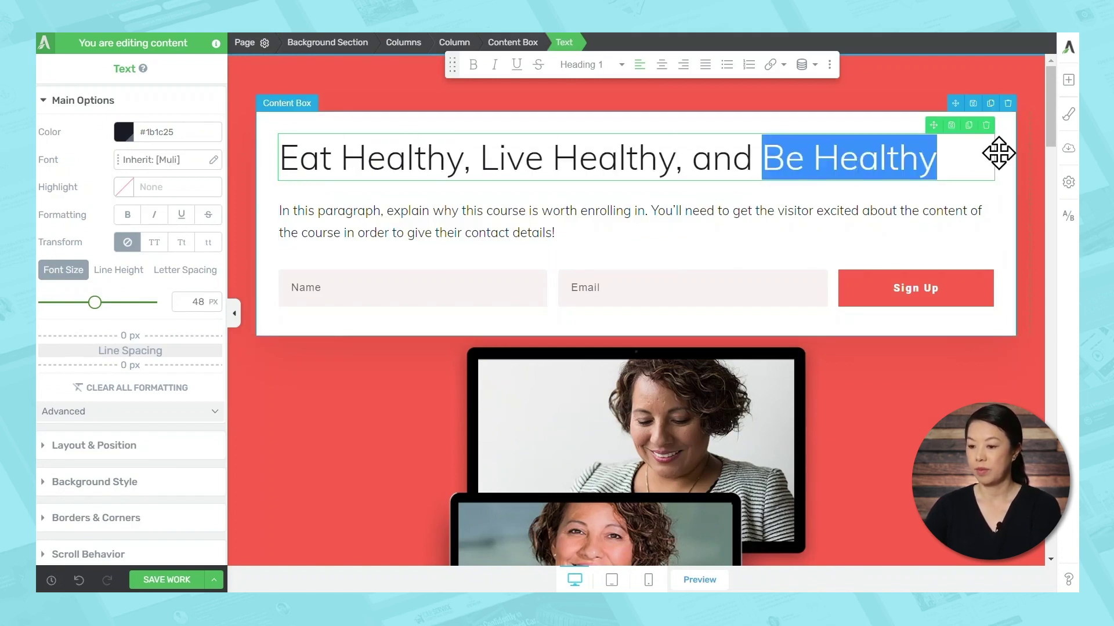
click(472, 64)
click(1006, 193)
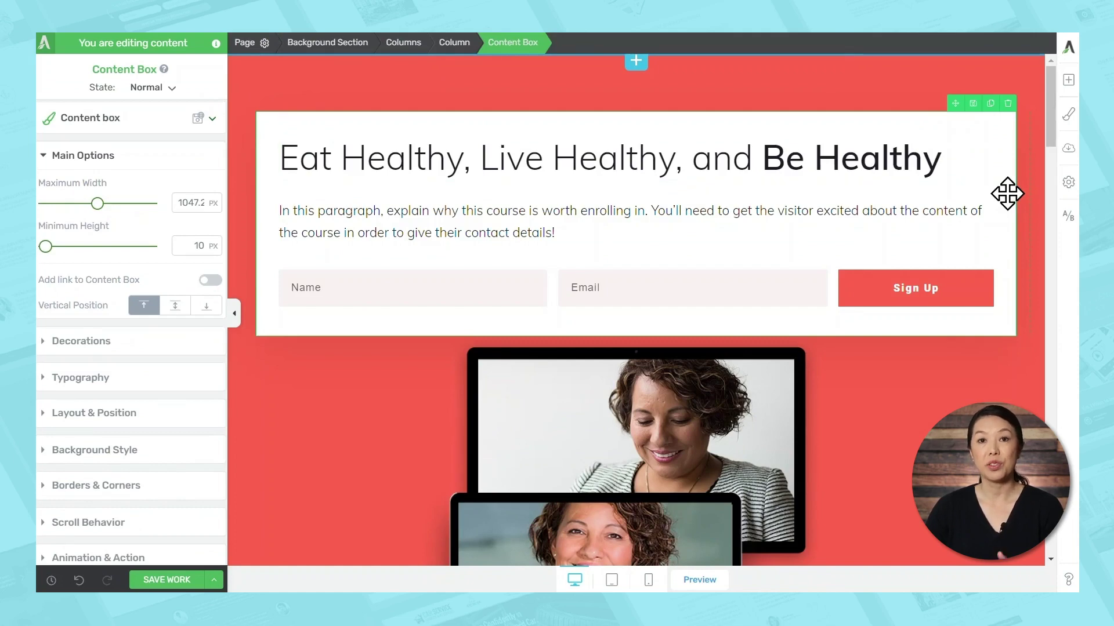
scroll(925, 366, down, 3)
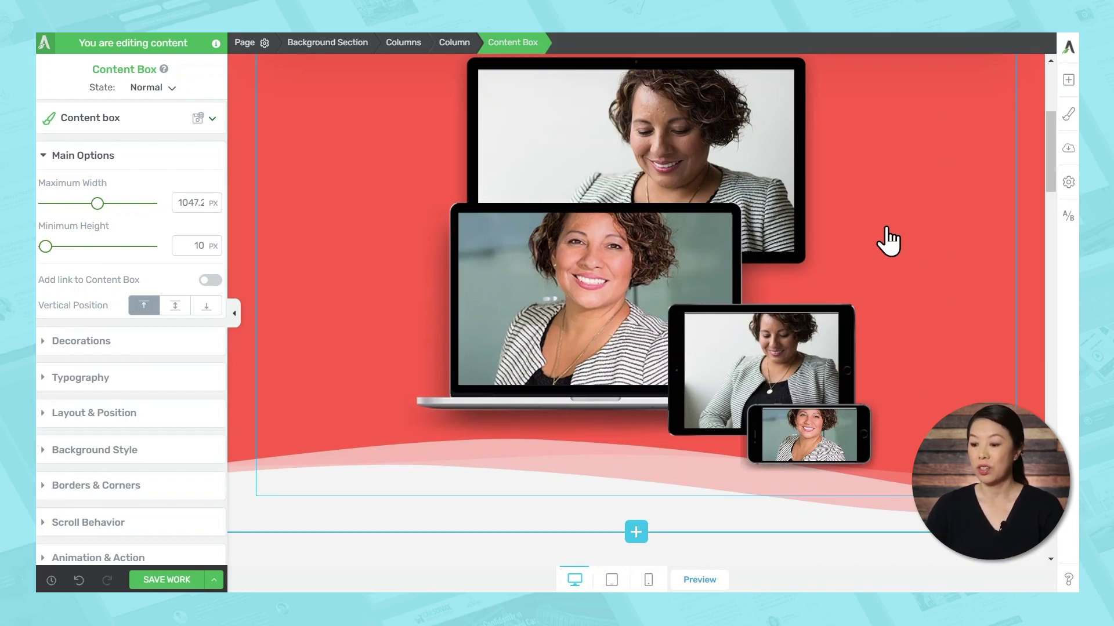
Replace the laptop screen box's background with the vegetables photo from the Media Library
click(587, 276)
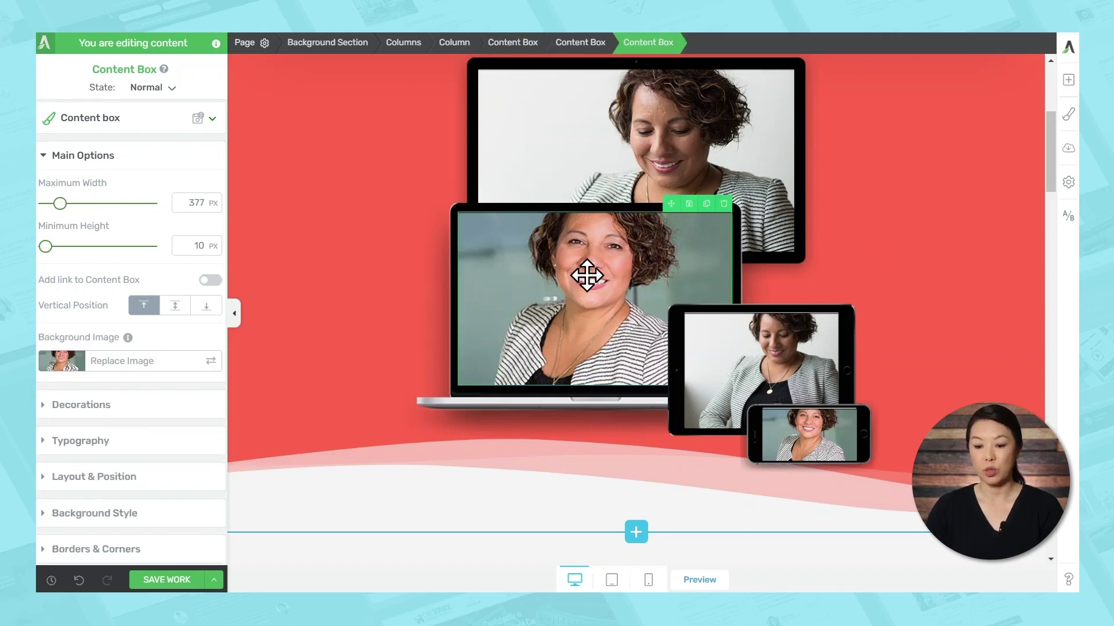
click(87, 366)
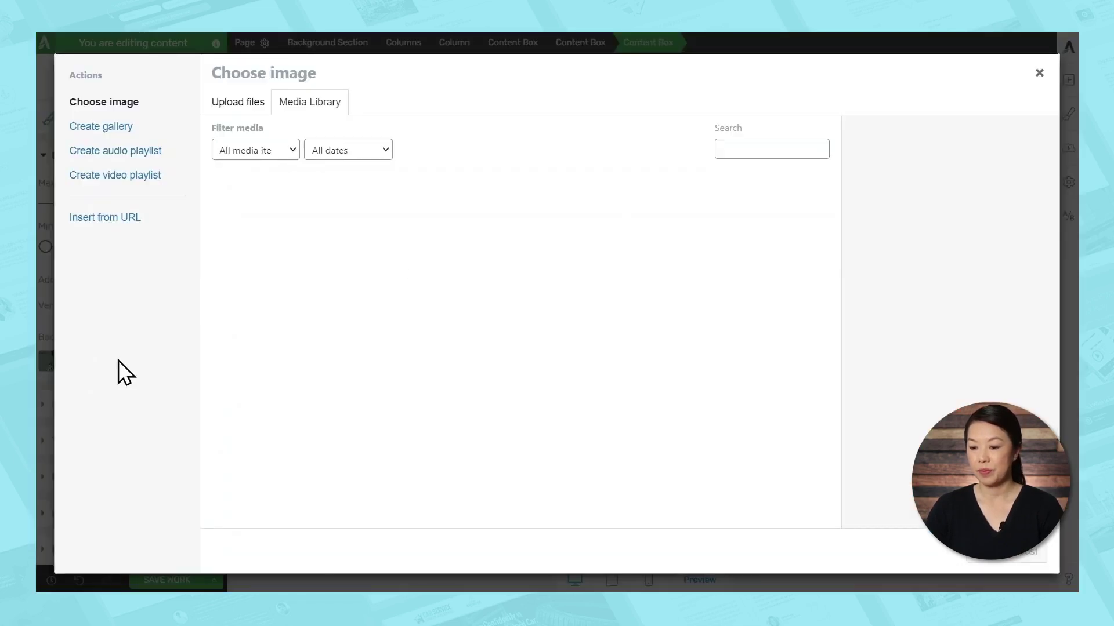
click(460, 310)
click(1011, 555)
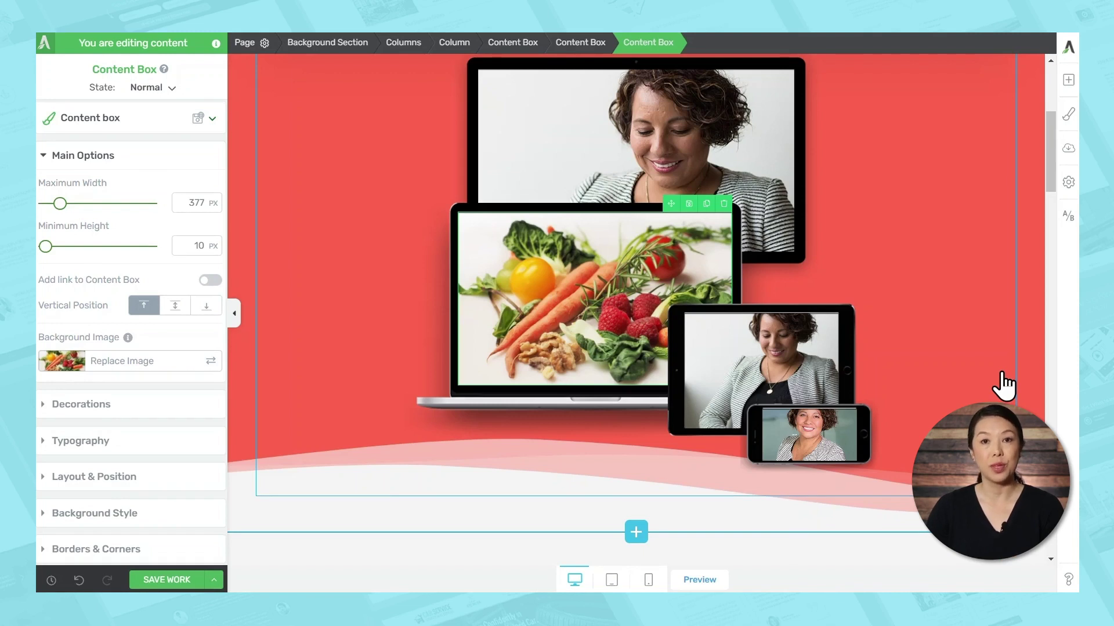
In landing page typography settings, select all heading levels for editing
click(247, 43)
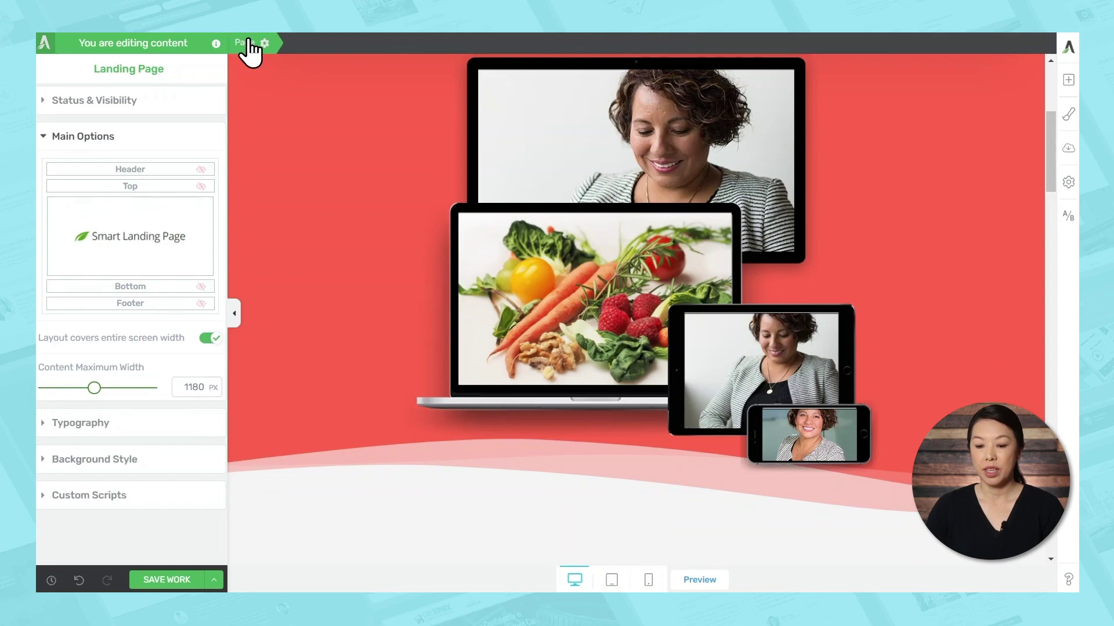
click(75, 423)
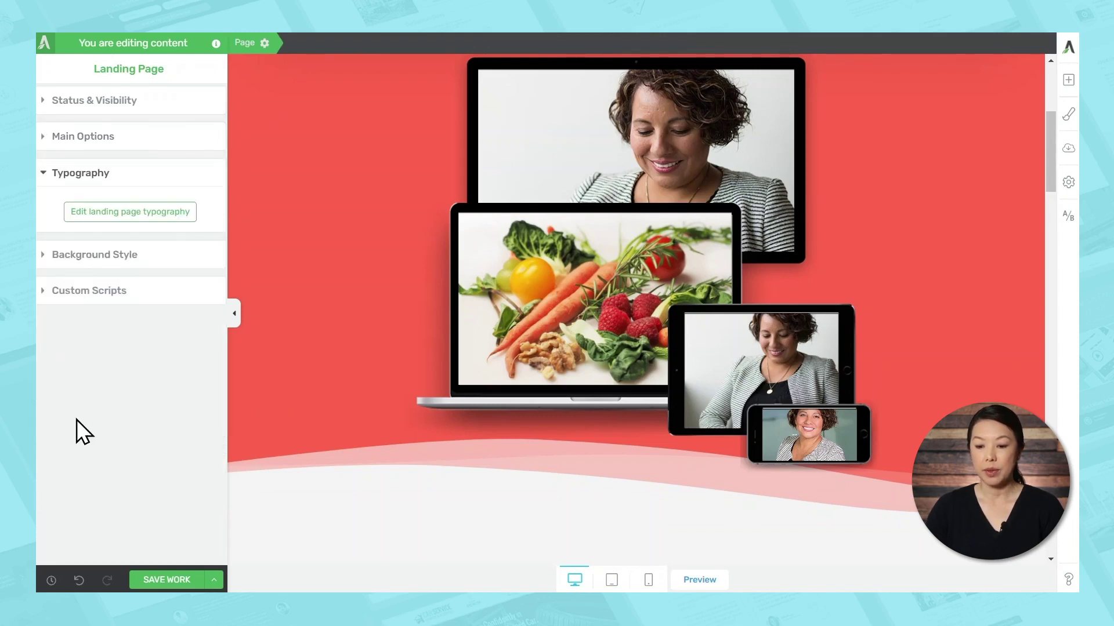
click(117, 218)
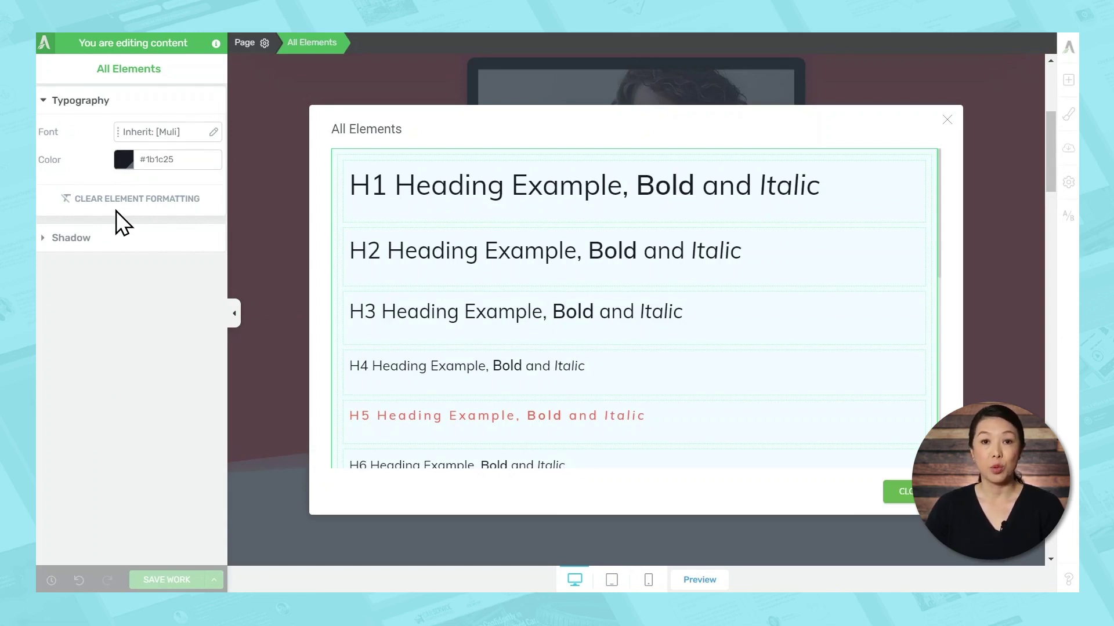
click(350, 168)
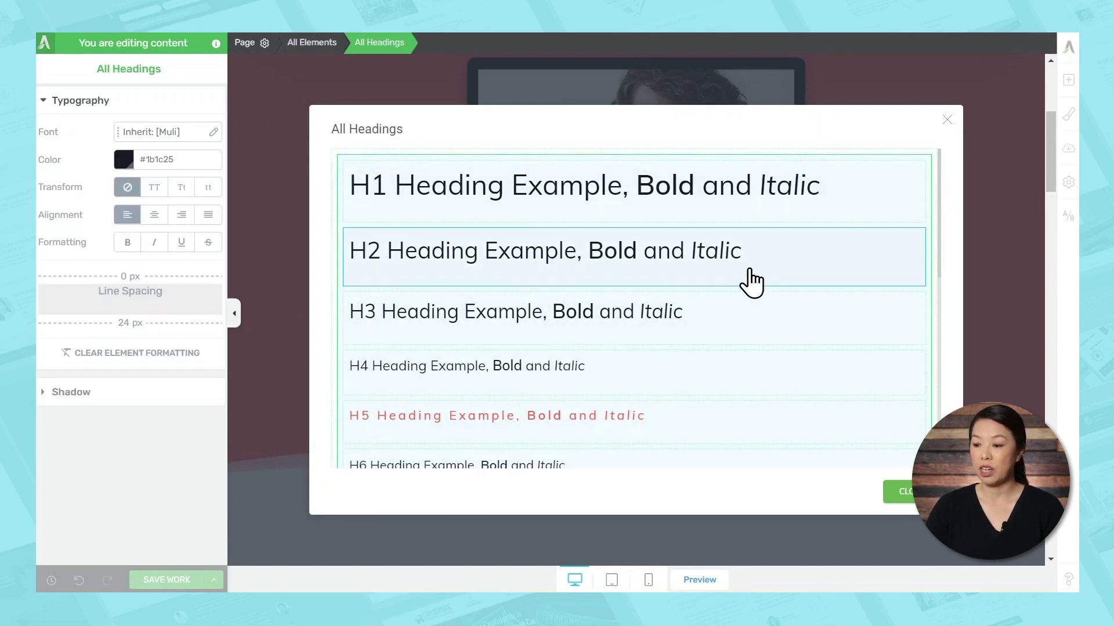
scroll(749, 281, down, 2)
scroll(749, 280, down, 2)
scroll(746, 281, up, 4)
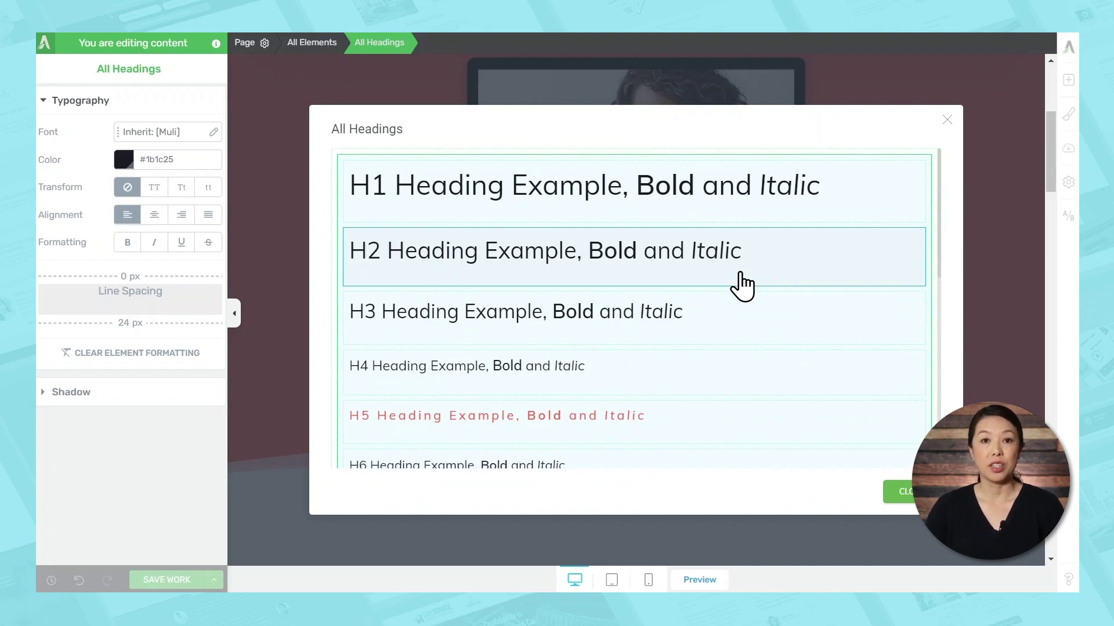
Set all headings to the Google Font Montserrat and apply it
click(154, 134)
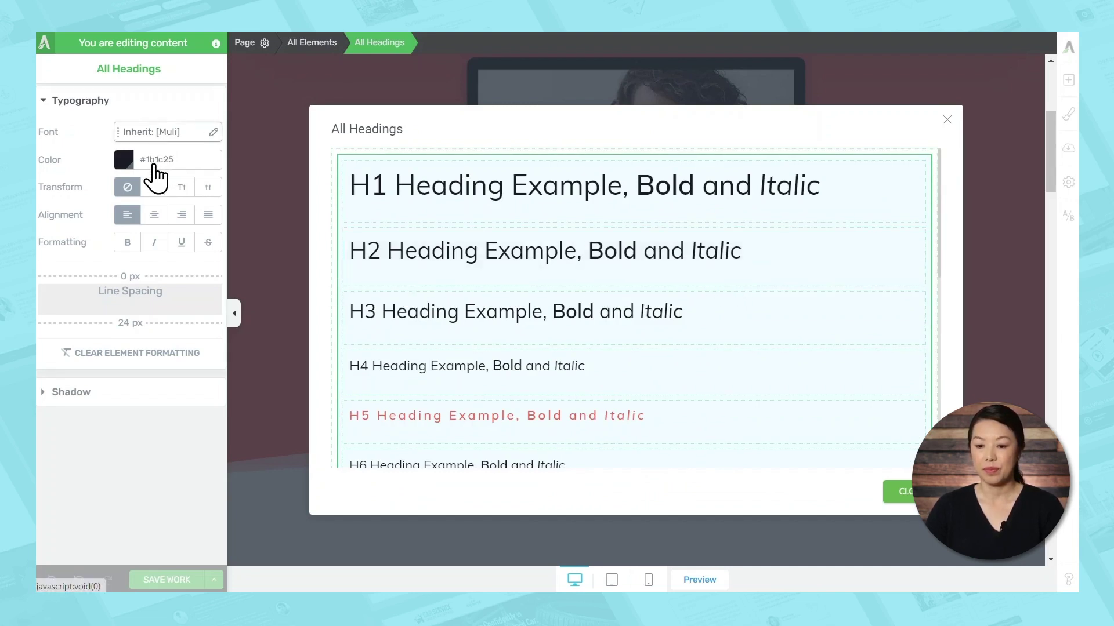
click(154, 185)
click(129, 232)
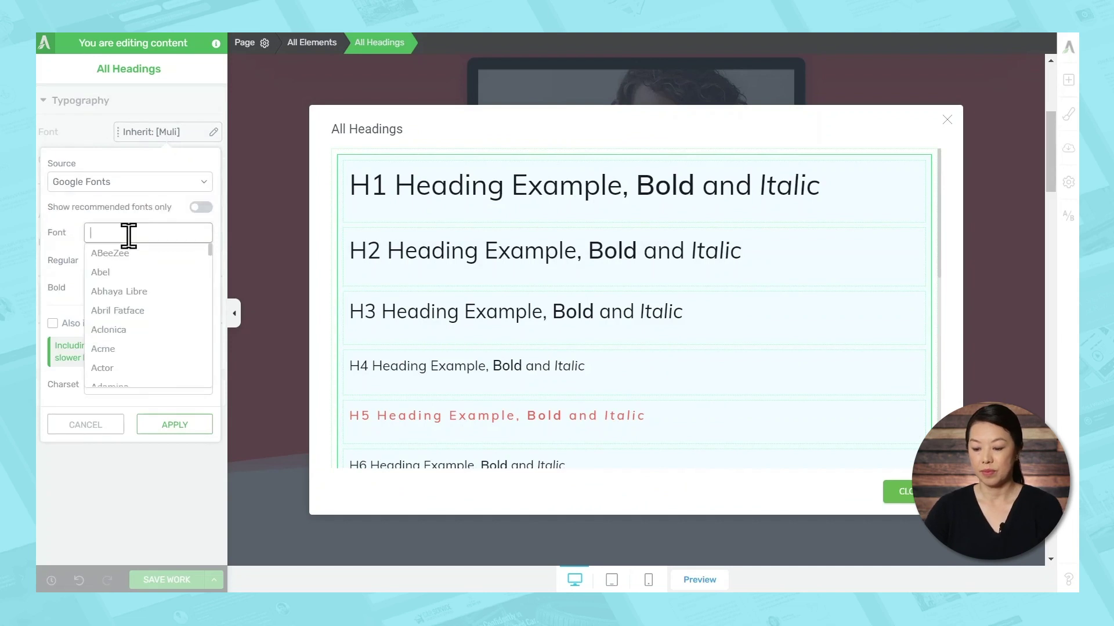
text(mont)
click(114, 292)
click(174, 425)
scroll(522, 319, down, 3)
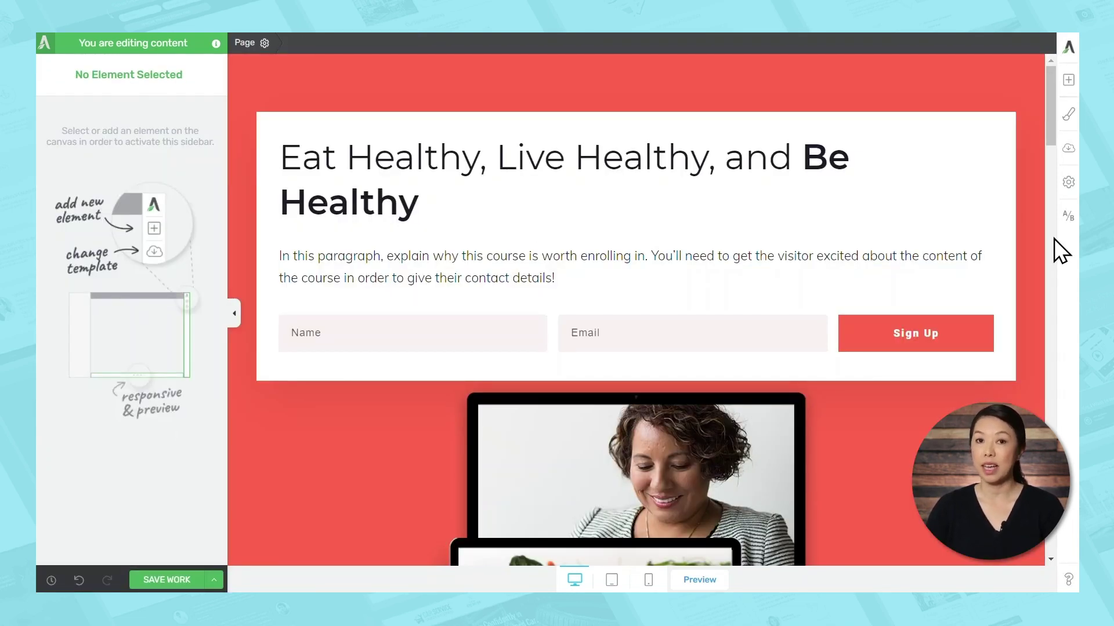
scroll(1033, 251, down, 3)
scroll(1033, 252, down, 2)
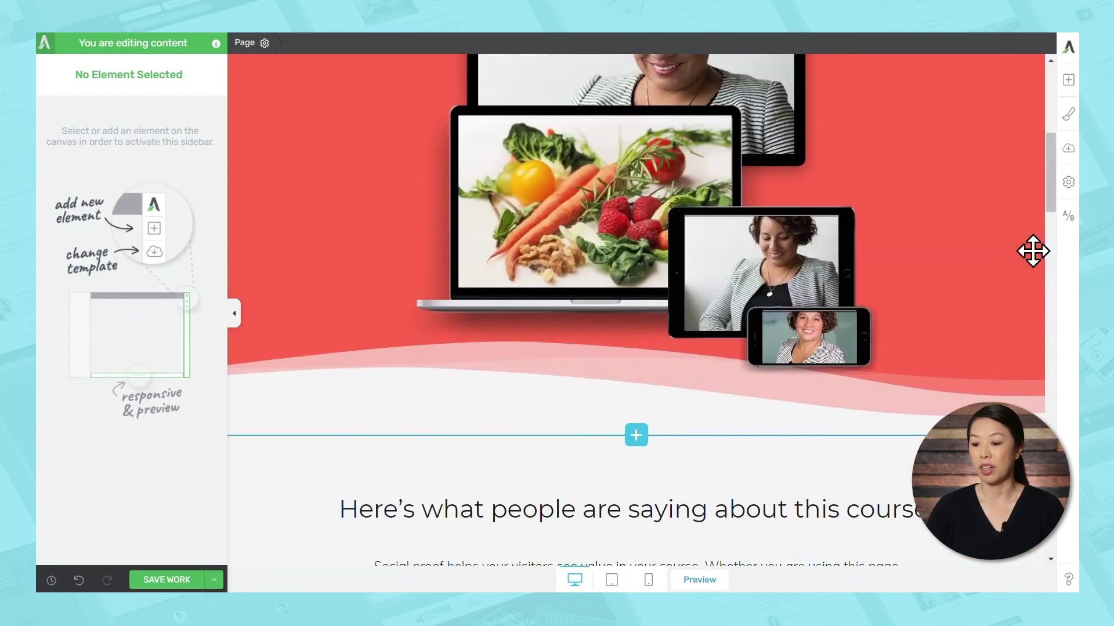
scroll(1032, 251, down, 2)
scroll(1033, 251, down, 2)
scroll(1033, 251, down, 2)
scroll(1032, 252, down, 2)
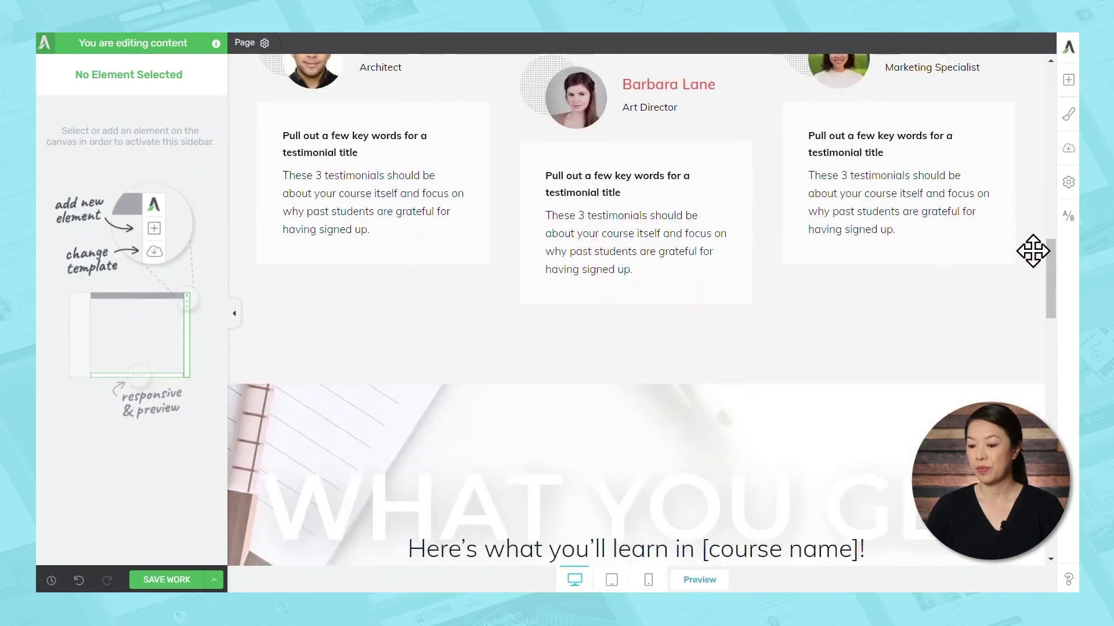
scroll(1033, 252, down, 2)
scroll(1032, 252, down, 3)
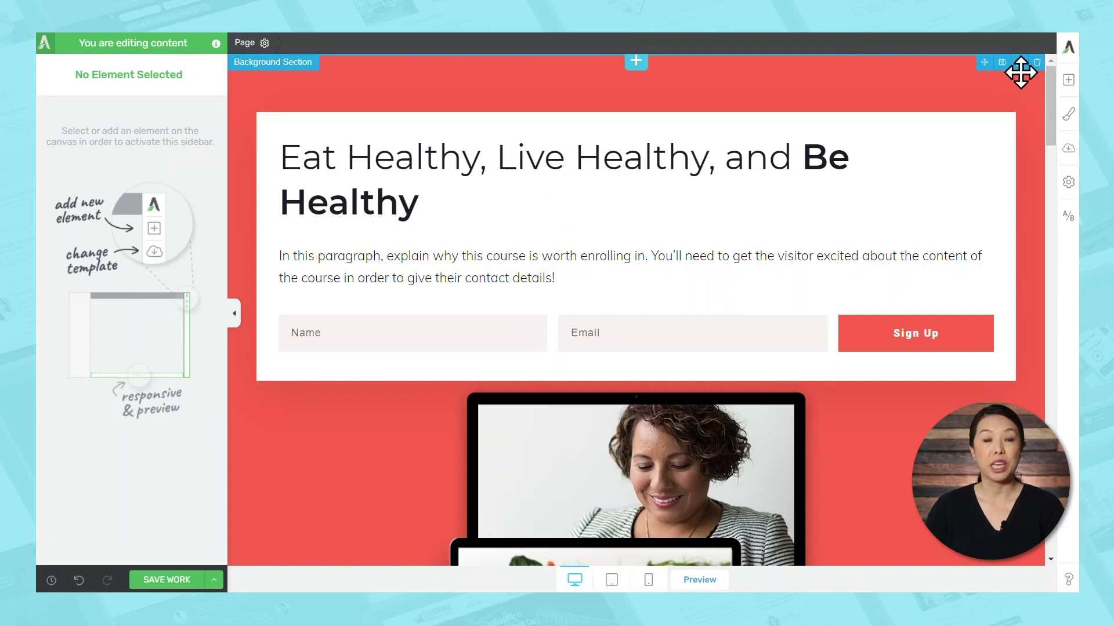
Select the 'Eat Healthy, Live Healthy' heading to check its font is Montserrat
click(704, 156)
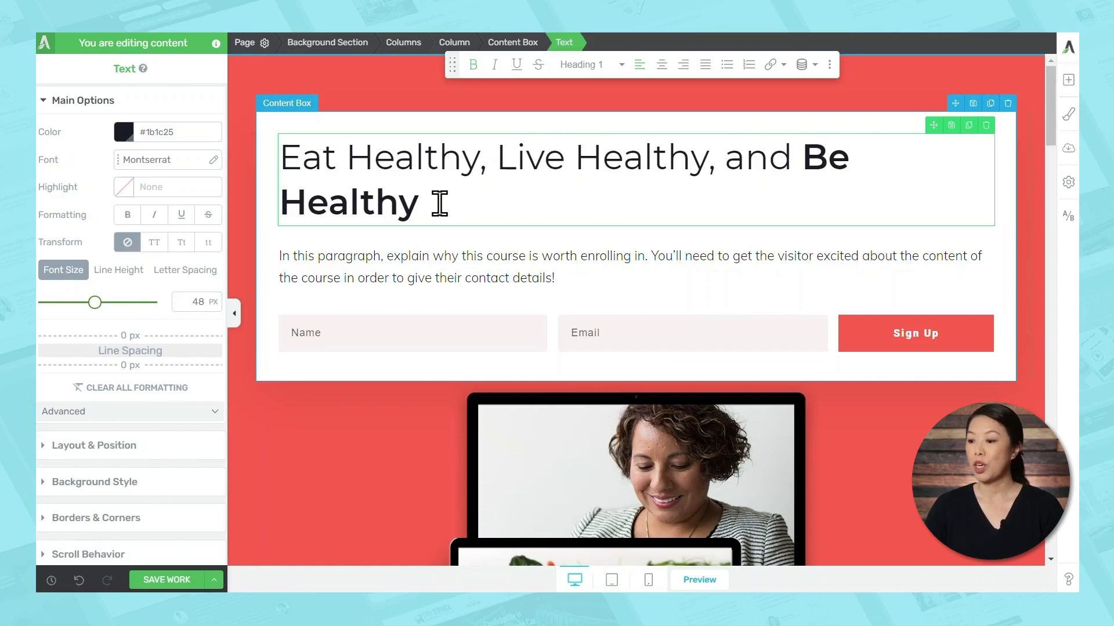
Switch the master colour palette from Default to Aqua in the Style Editor
click(1068, 115)
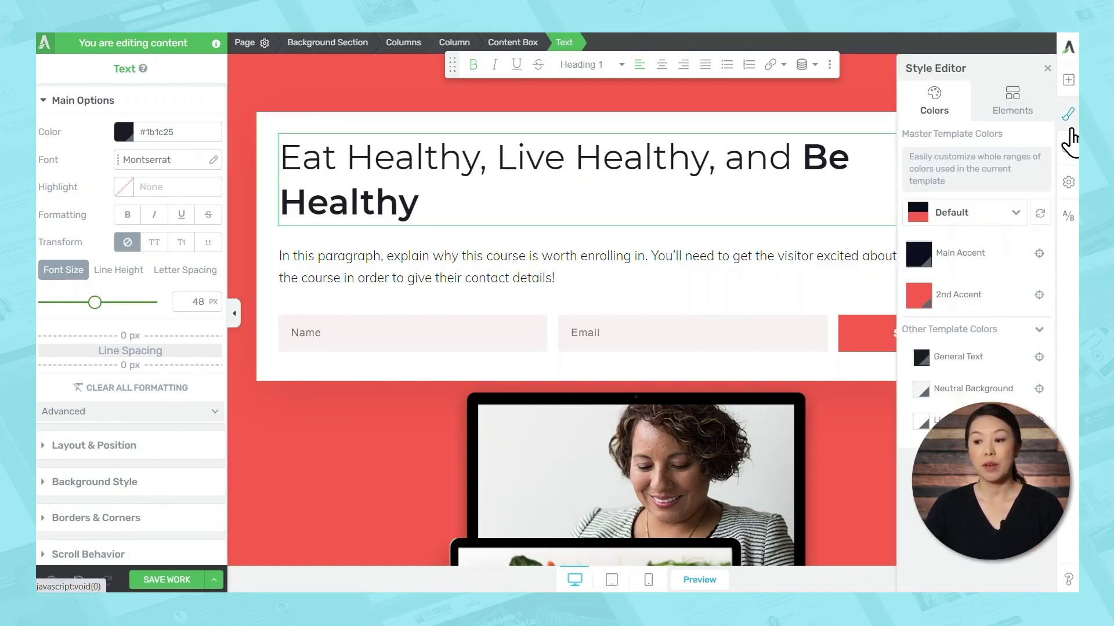
click(995, 218)
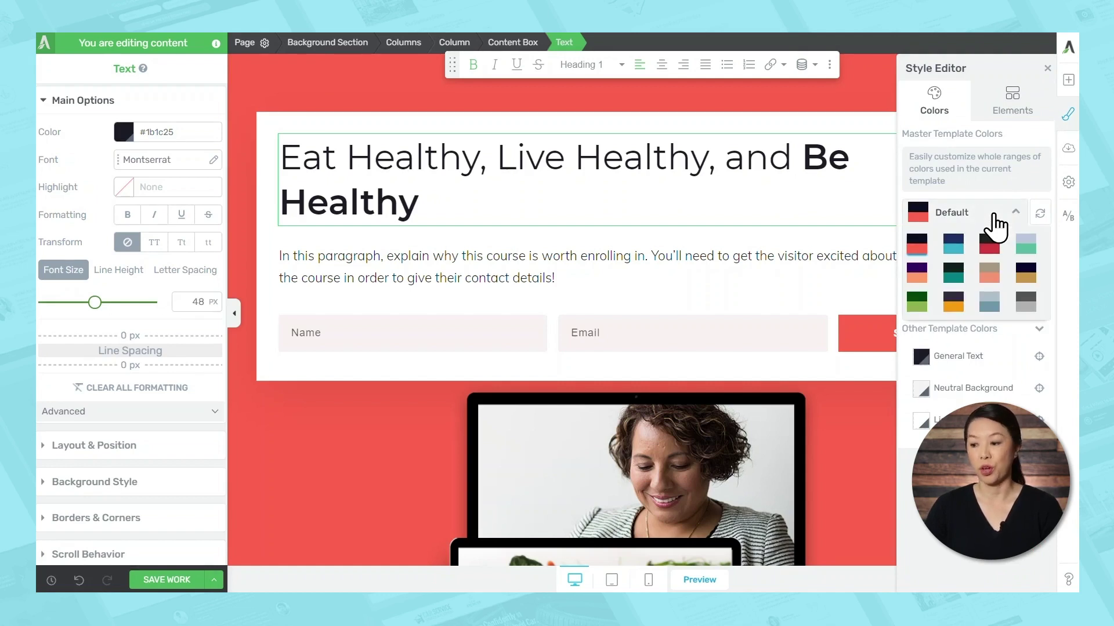
click(955, 245)
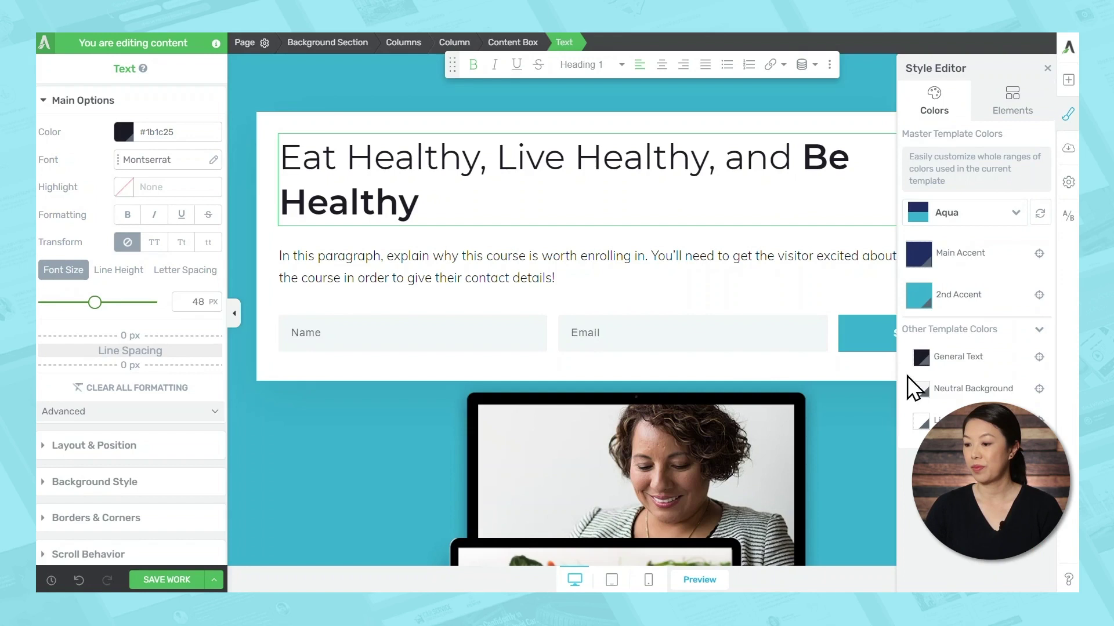
click(1046, 68)
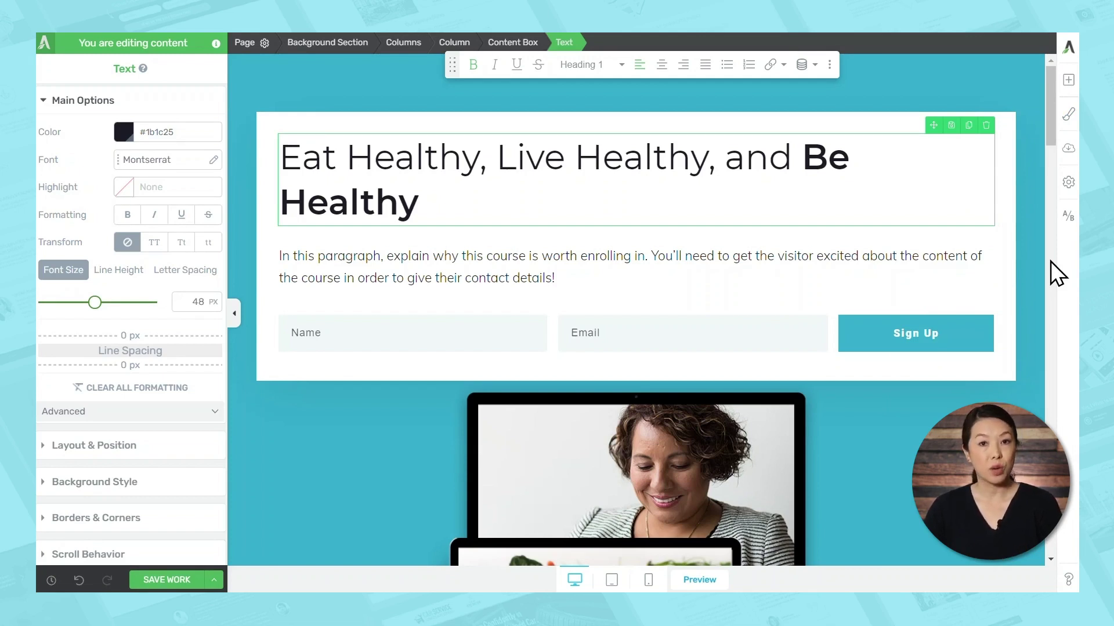
scroll(1044, 289, down, 5)
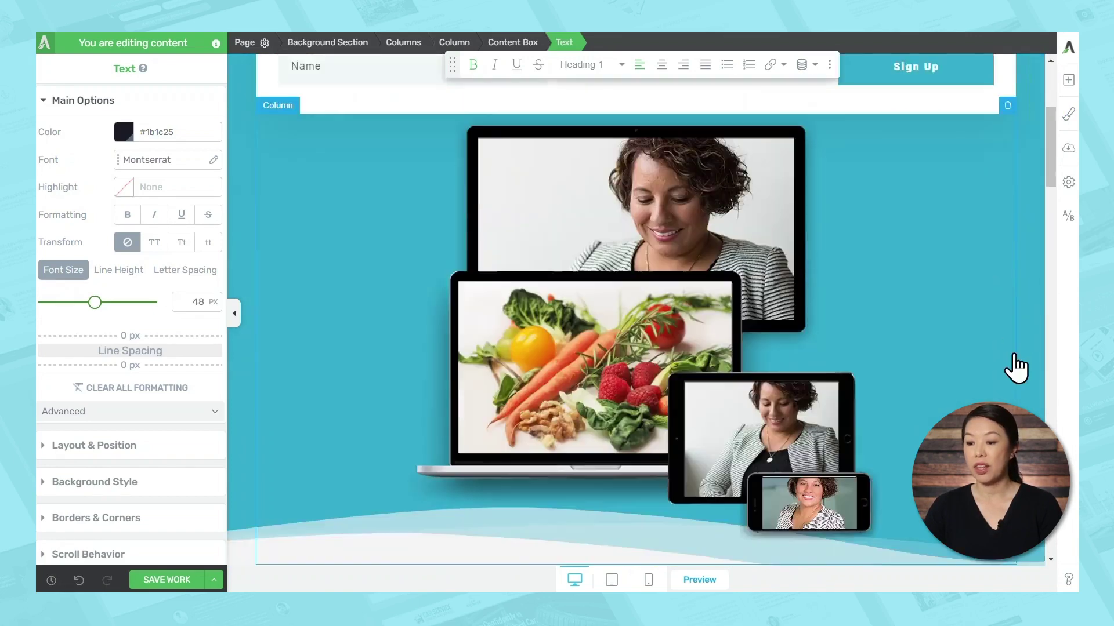
scroll(1014, 357, down, 3)
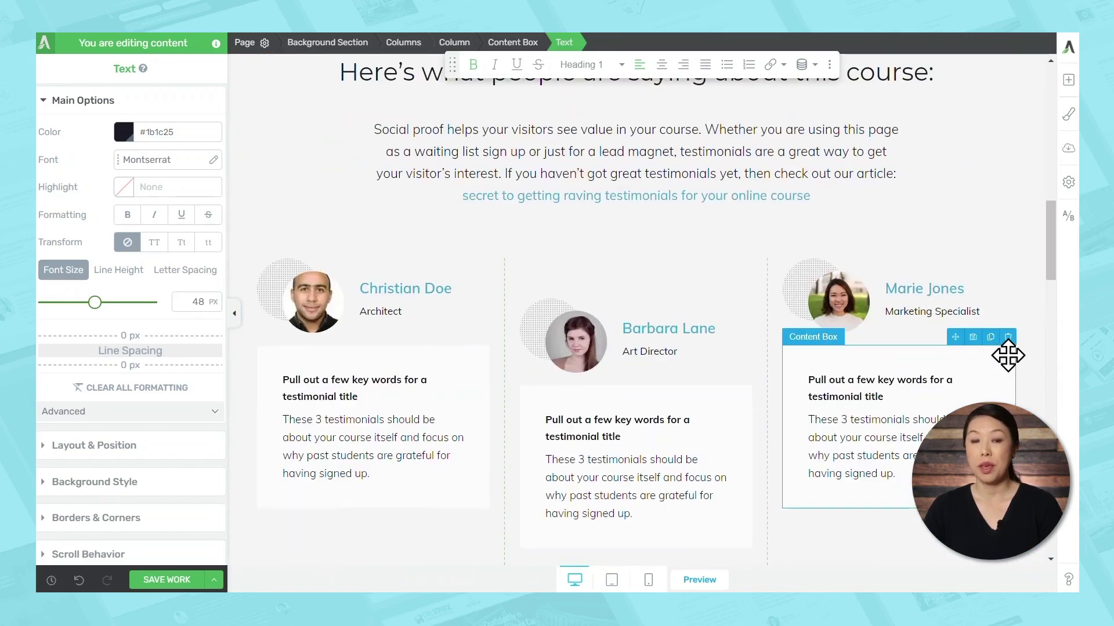
scroll(991, 359, down, 2)
scroll(988, 358, down, 2)
scroll(989, 359, down, 1)
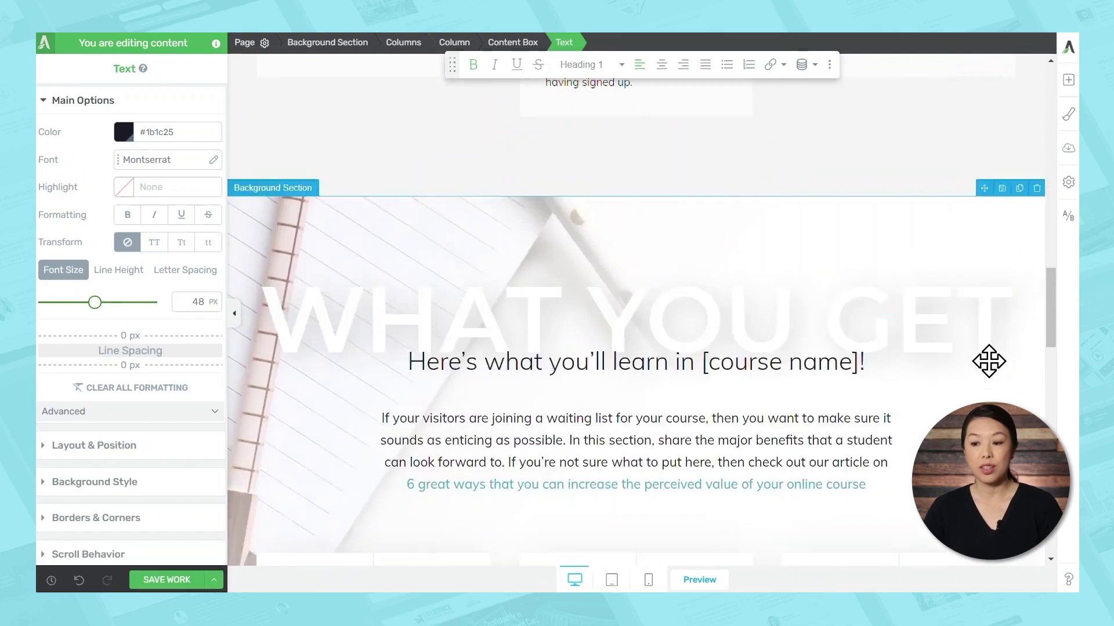
scroll(989, 358, down, 3)
scroll(988, 360, down, 2)
scroll(988, 360, down, 4)
scroll(987, 363, down, 2)
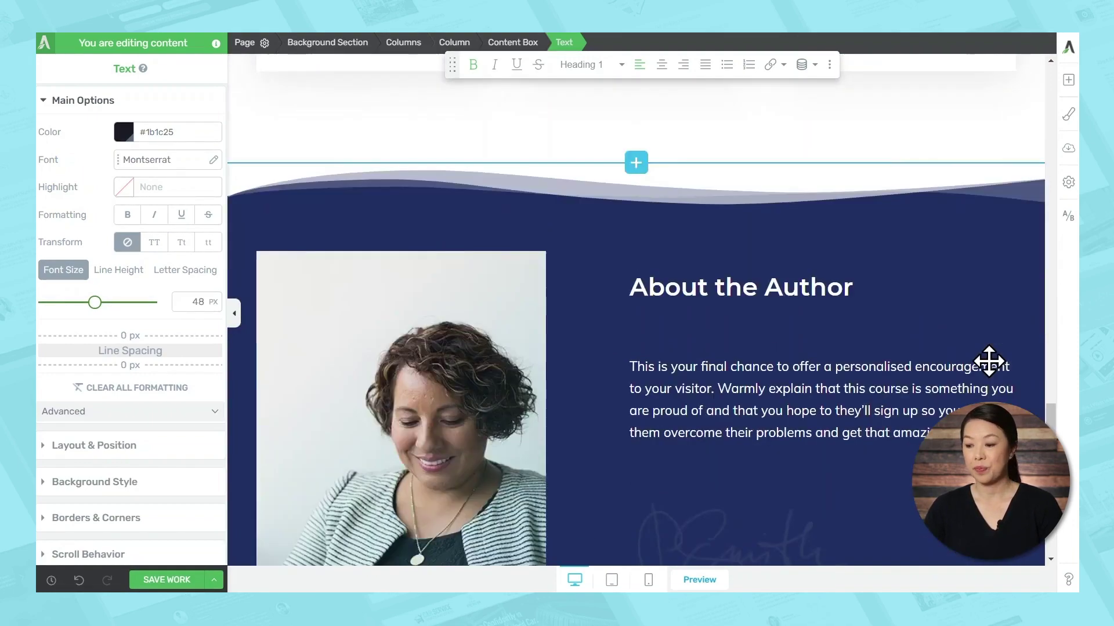
scroll(988, 363, down, 2)
scroll(986, 363, down, 2)
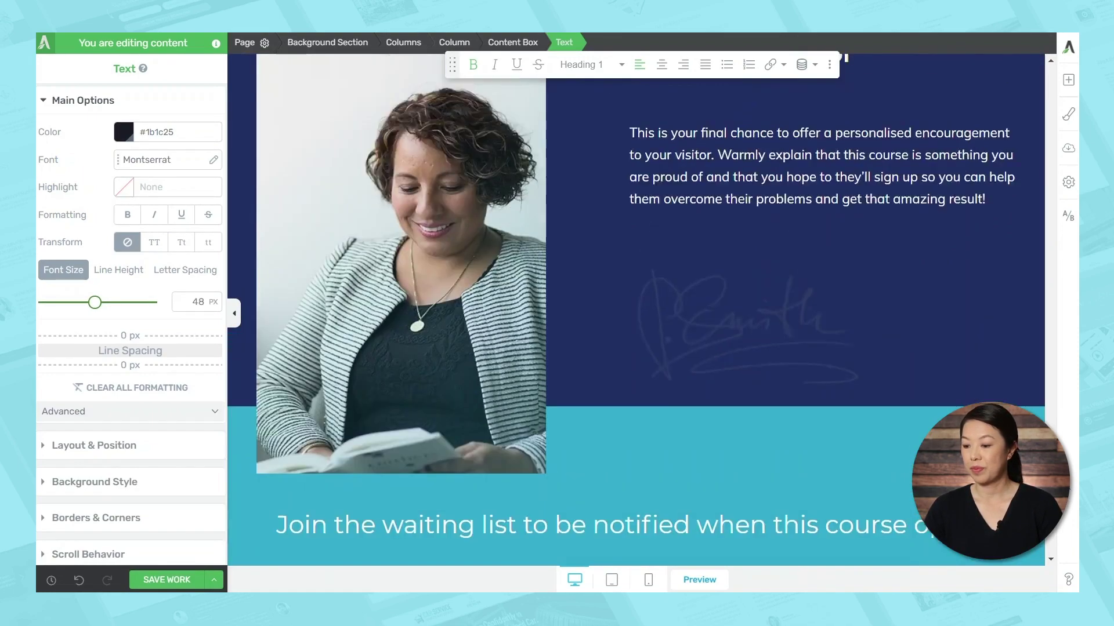
drag(1051, 522, 1052, 157)
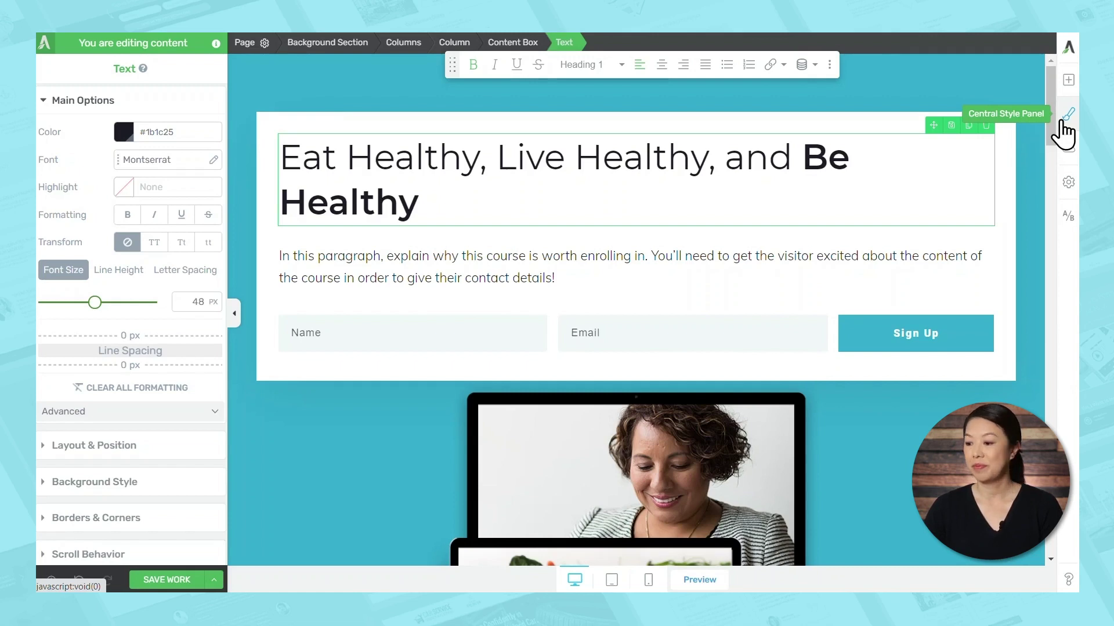
Set the template's Main Accent colour to yellow in the Style Editor
click(1064, 124)
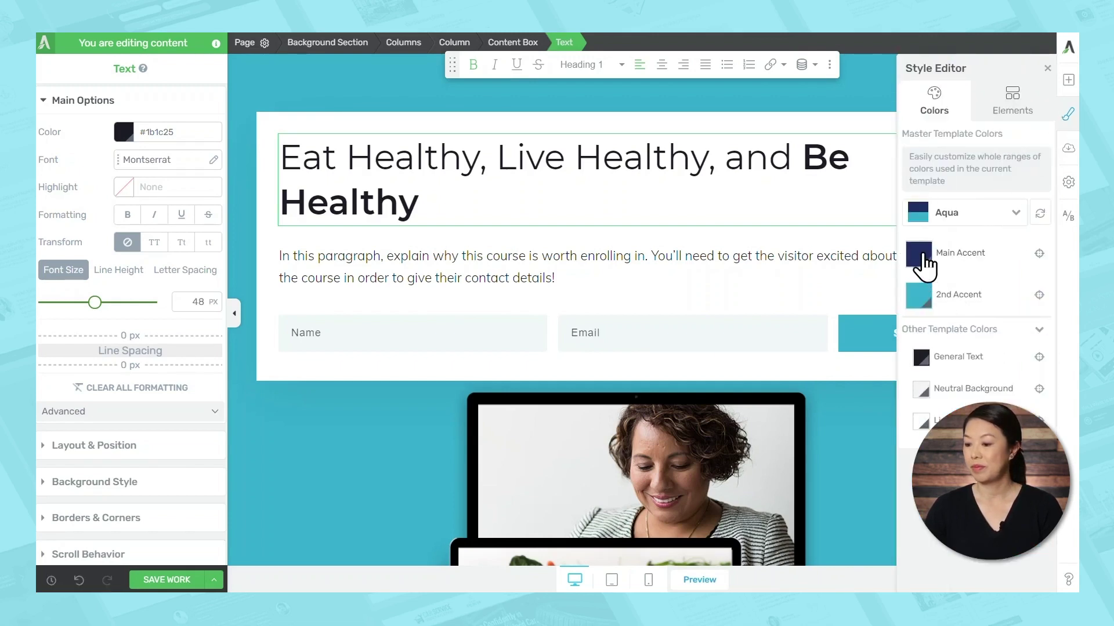
click(918, 253)
click(771, 364)
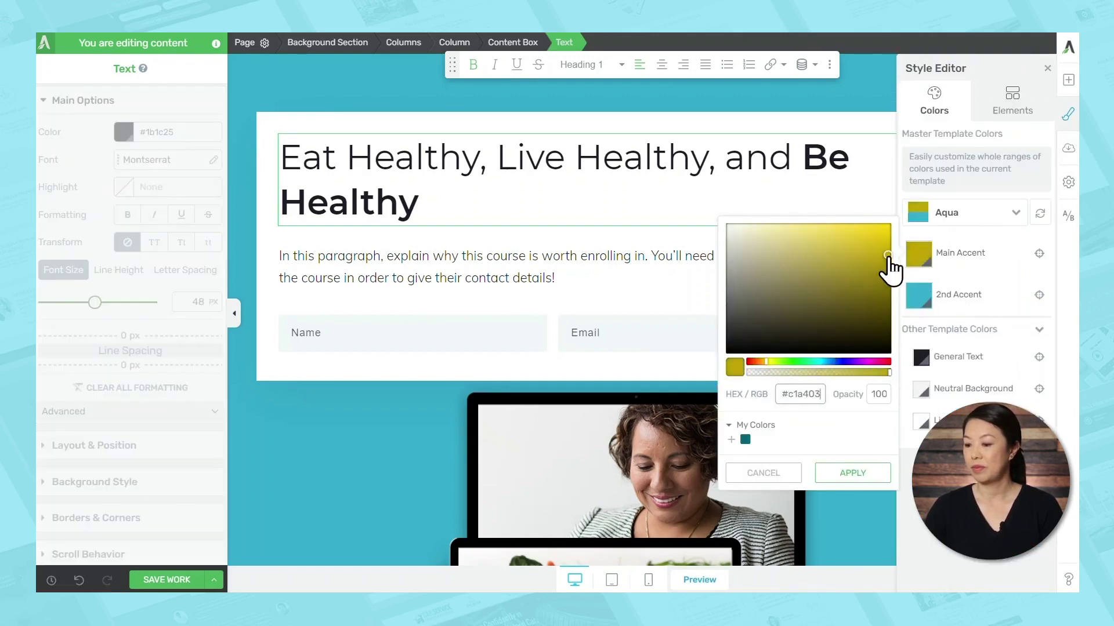
click(861, 476)
Set the 2nd Accent to dark purple, turning the page background and button purple
click(921, 298)
drag(860, 404, 863, 406)
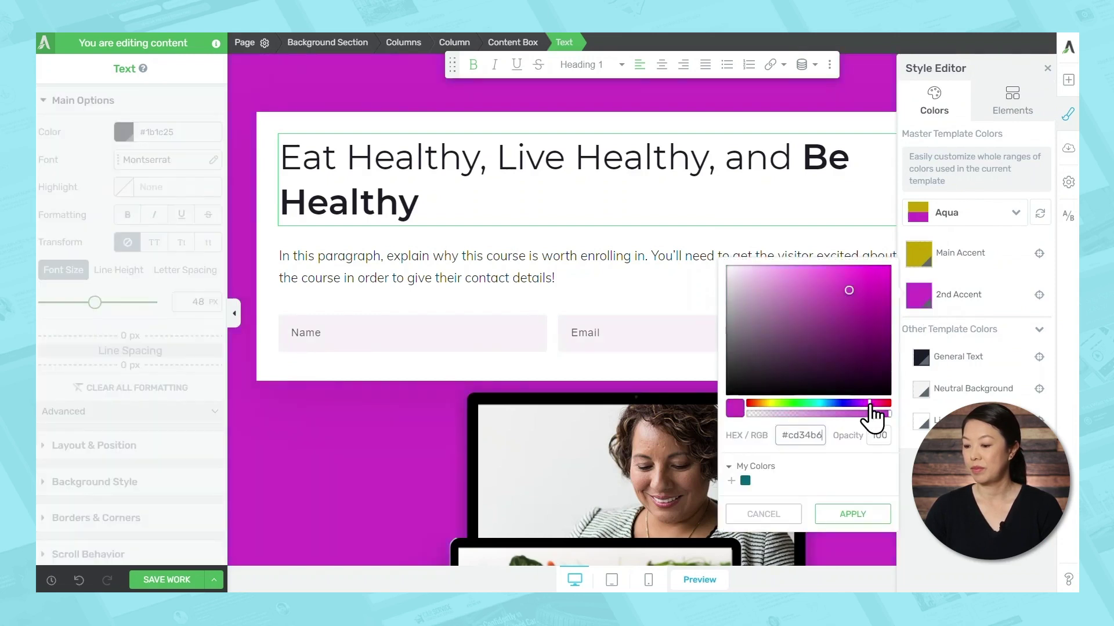
click(863, 308)
click(853, 515)
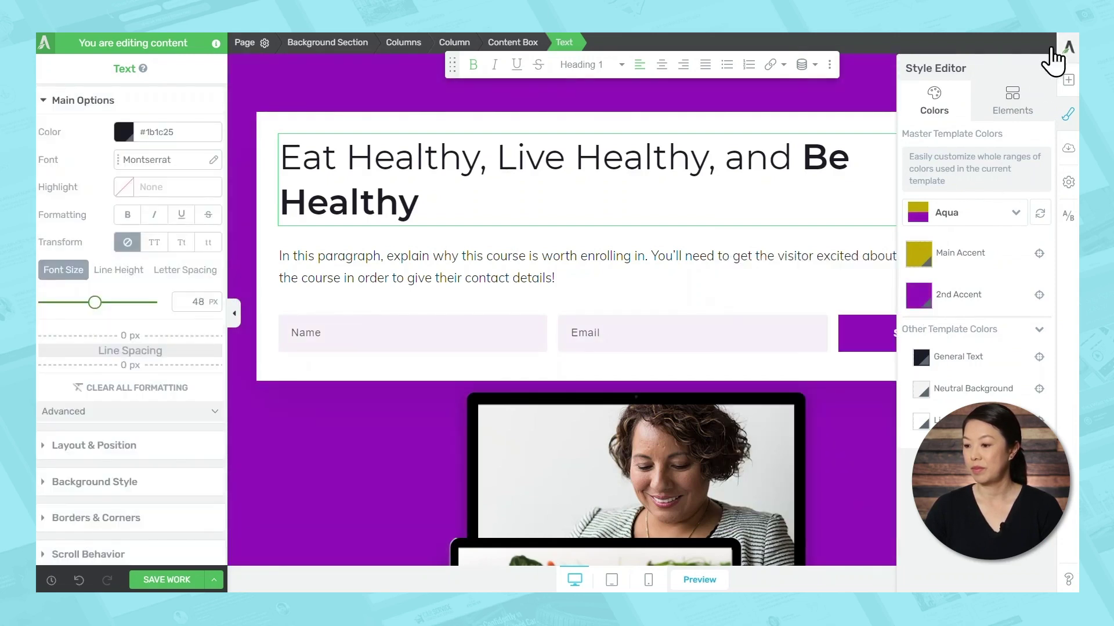
click(1046, 69)
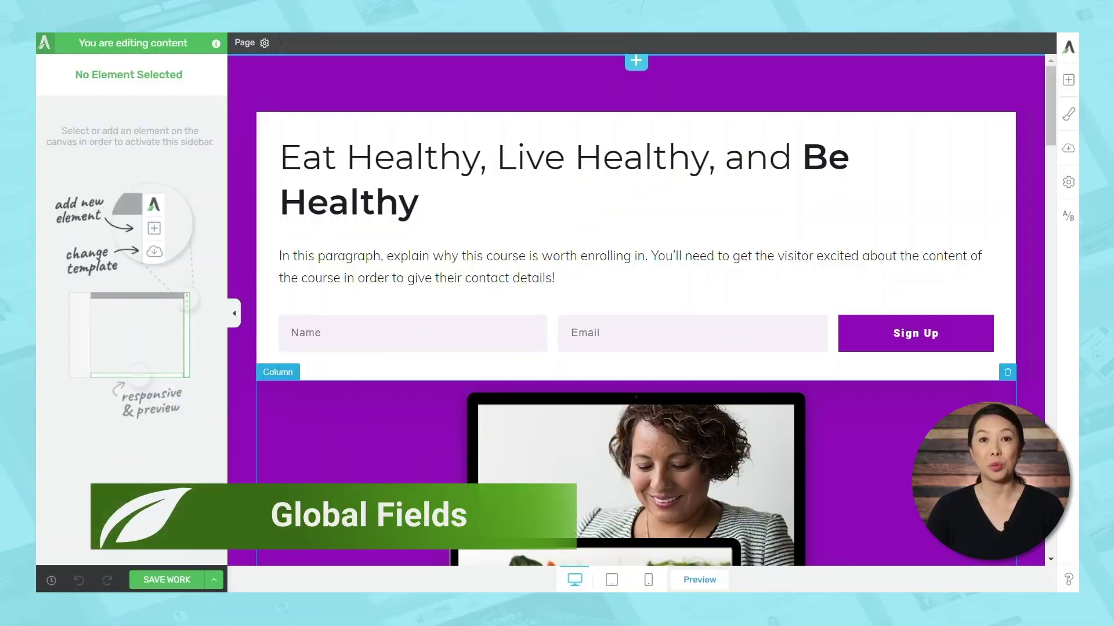
scroll(636, 309, down, 5)
scroll(635, 309, down, 10)
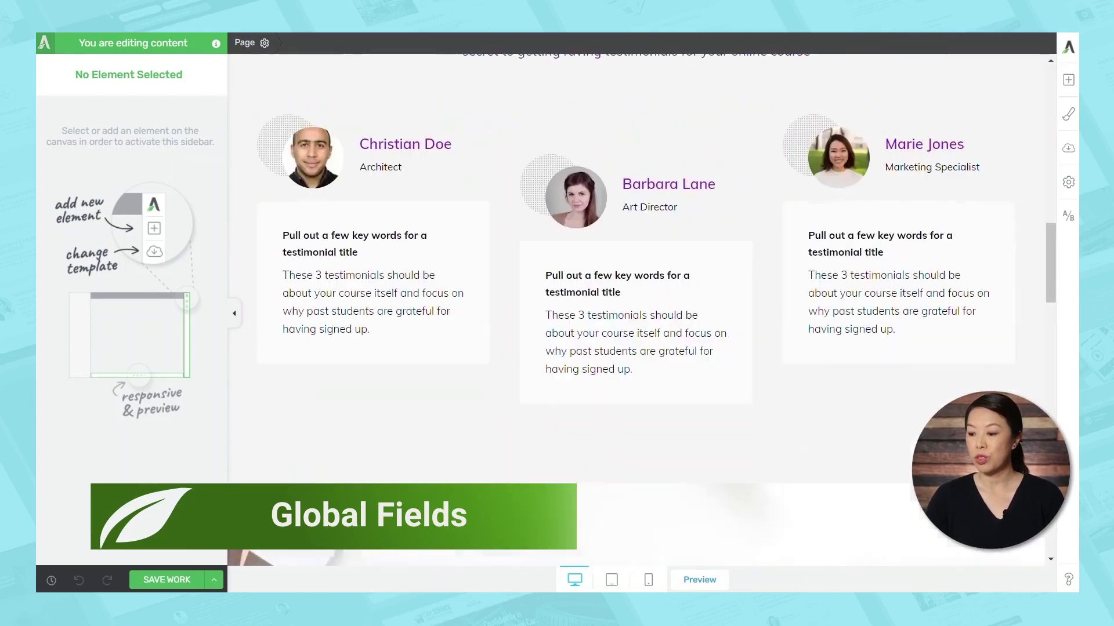
scroll(911, 507, down, 5)
scroll(911, 508, down, 5)
scroll(911, 507, down, 5)
scroll(912, 507, down, 2)
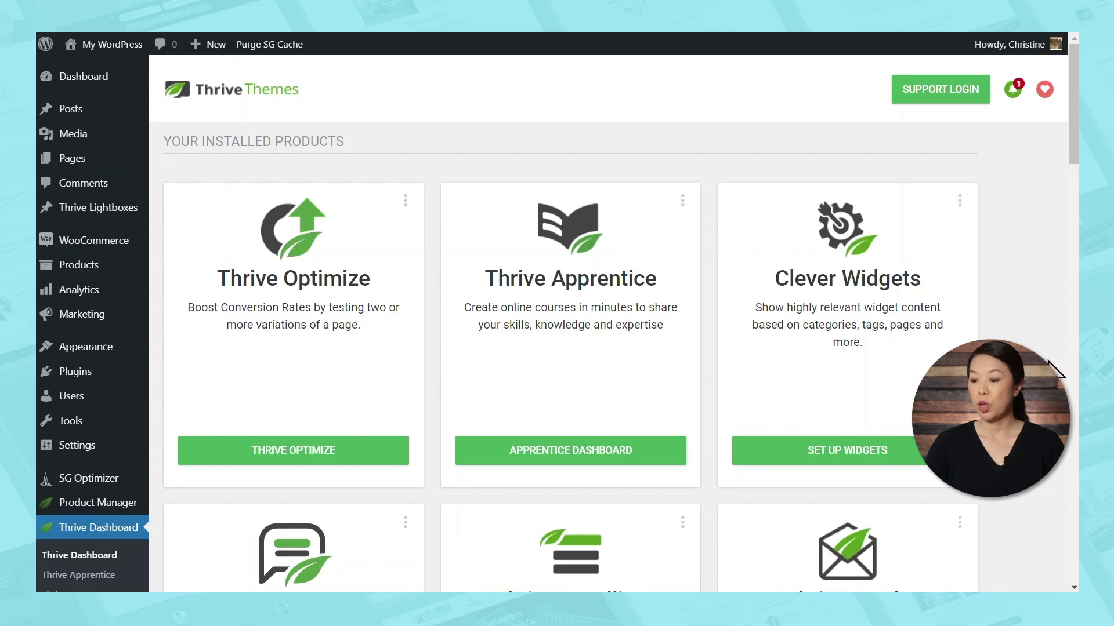
scroll(1052, 369, down, 3)
scroll(620, 324, down, 2)
scroll(620, 324, down, 2)
scroll(620, 324, down, 5)
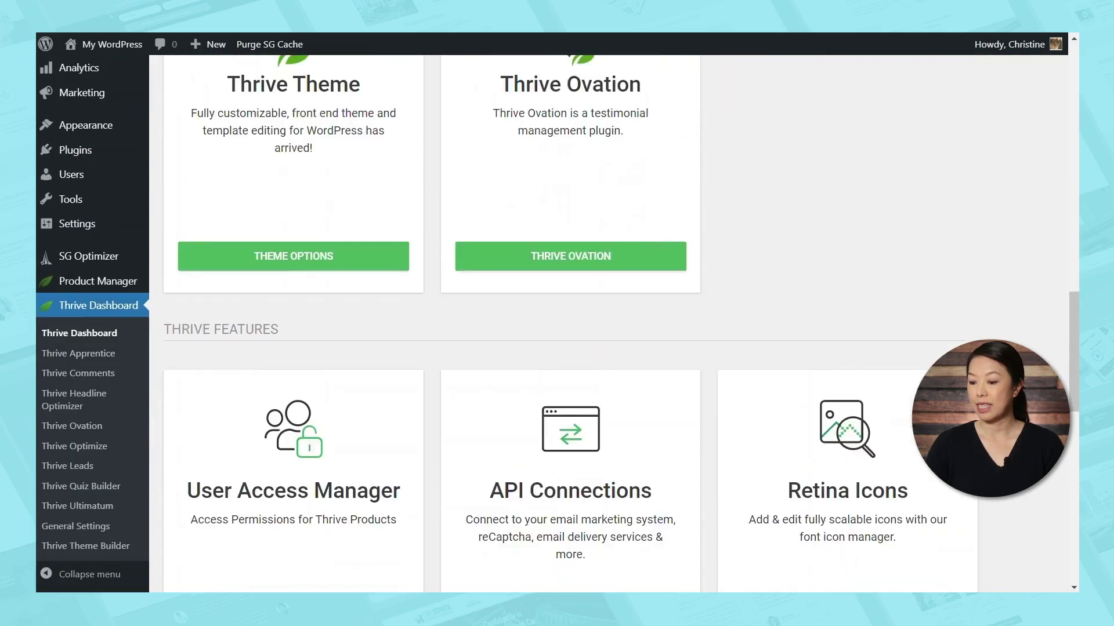
scroll(621, 324, down, 2)
scroll(771, 398, down, 3)
scroll(771, 398, down, 1)
View the Smart Site Global Fields with the company details in Thrive Dashboard
click(771, 397)
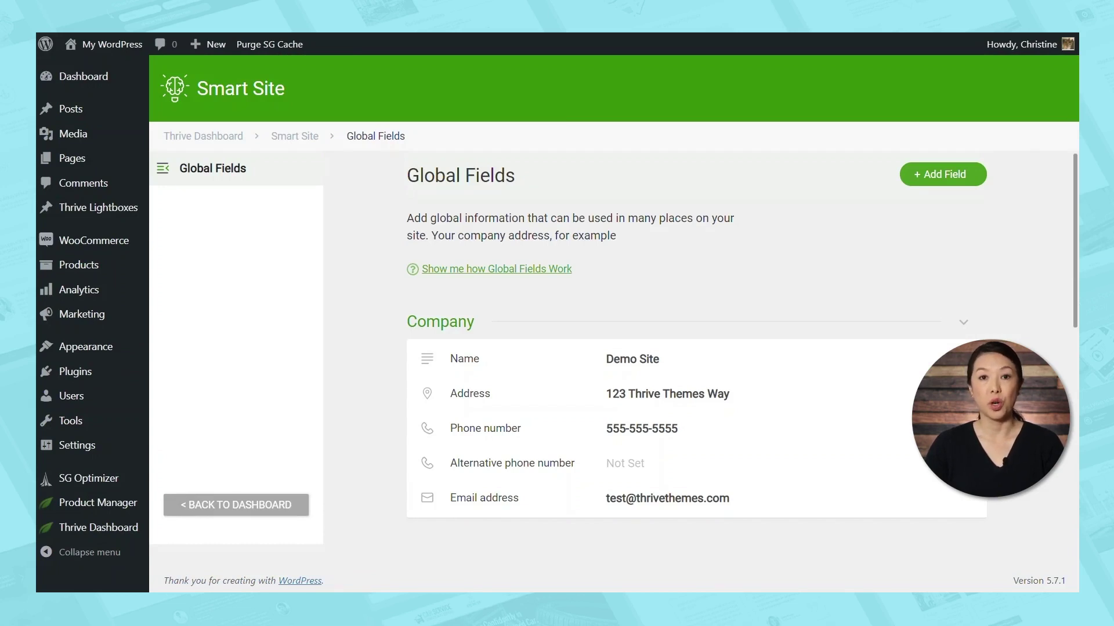
scroll(696, 365, down, 1)
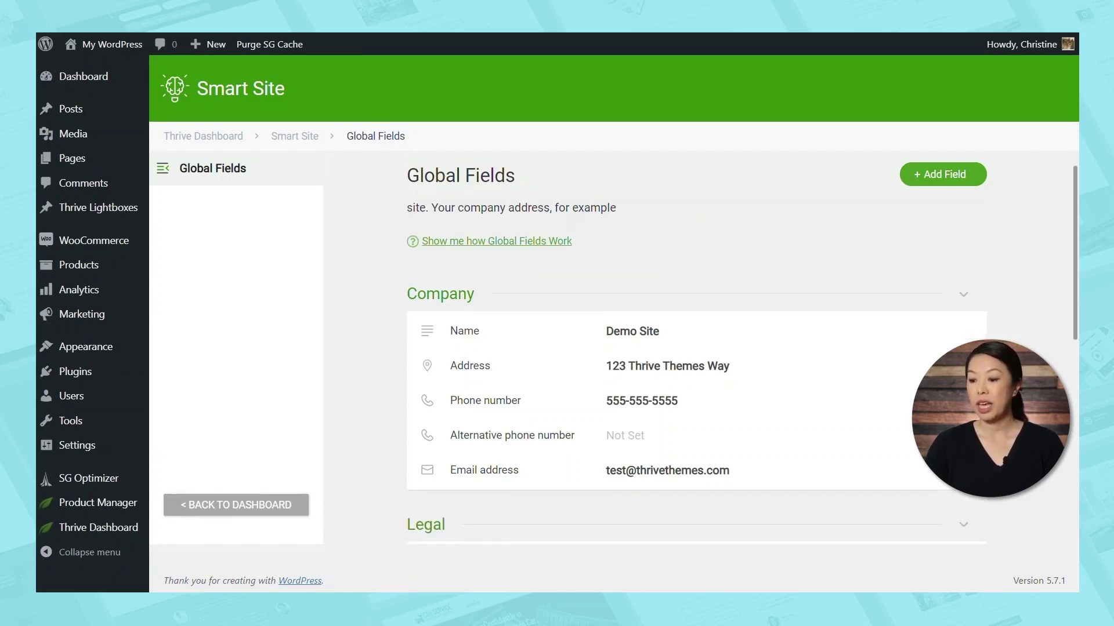
scroll(696, 365, down, 1)
scroll(696, 365, down, 2)
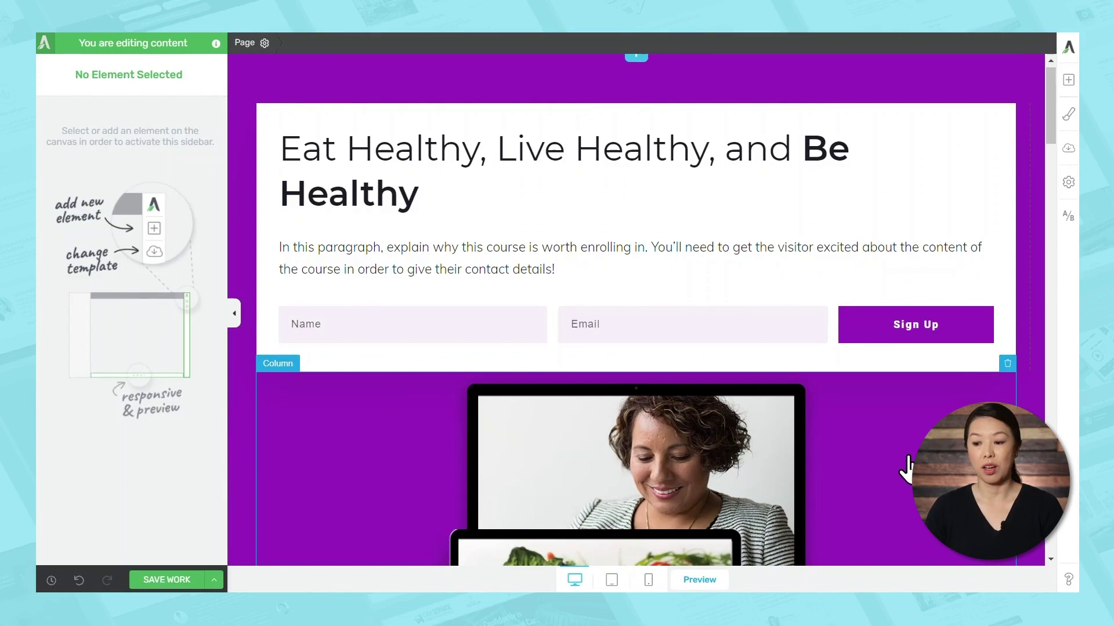
scroll(906, 470, down, 5)
scroll(907, 470, down, 5)
scroll(906, 470, down, 4)
scroll(906, 470, down, 3)
scroll(908, 454, up, 3)
mouse_move(636, 338)
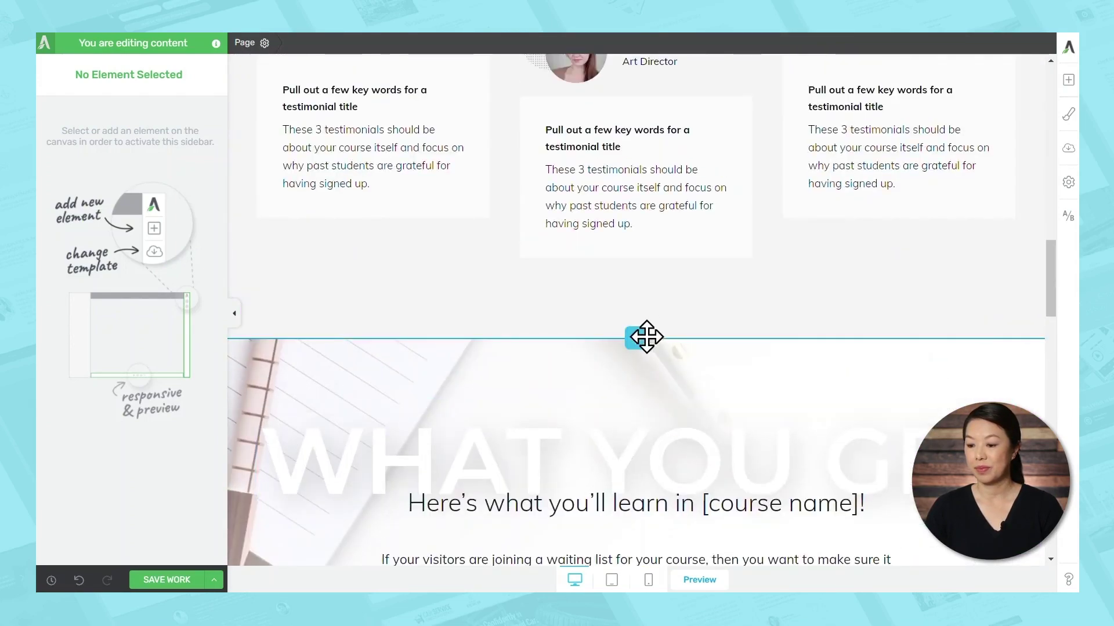
Bring up the Page Blocks library at the section boundary below the testimonials
click(630, 346)
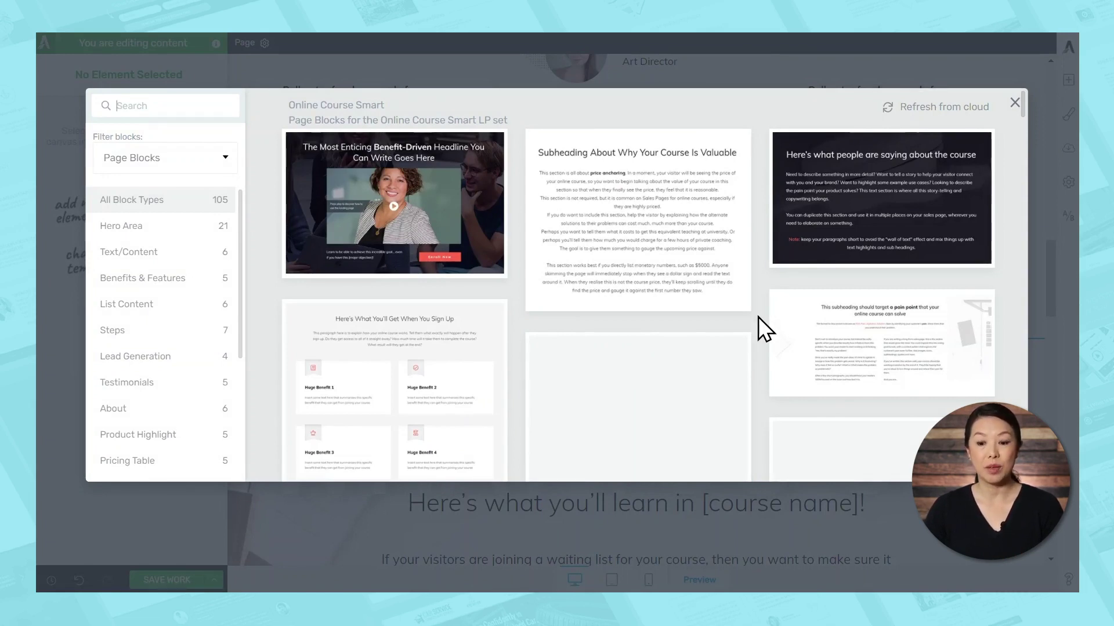
Filter to Benefits & Features and insert the Best Features block
click(172, 278)
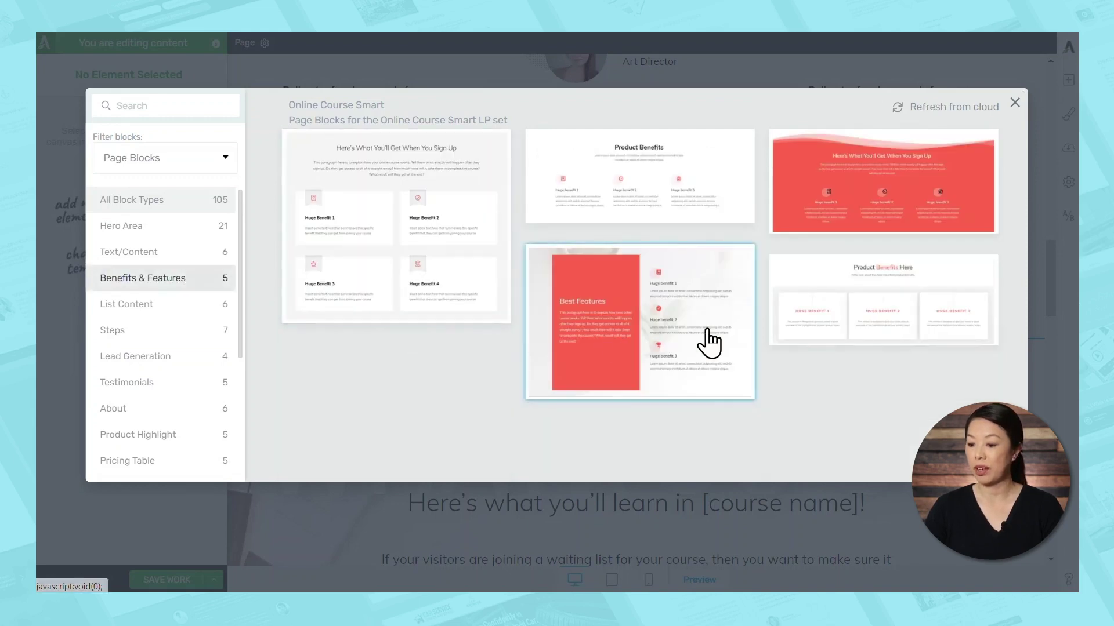
click(707, 341)
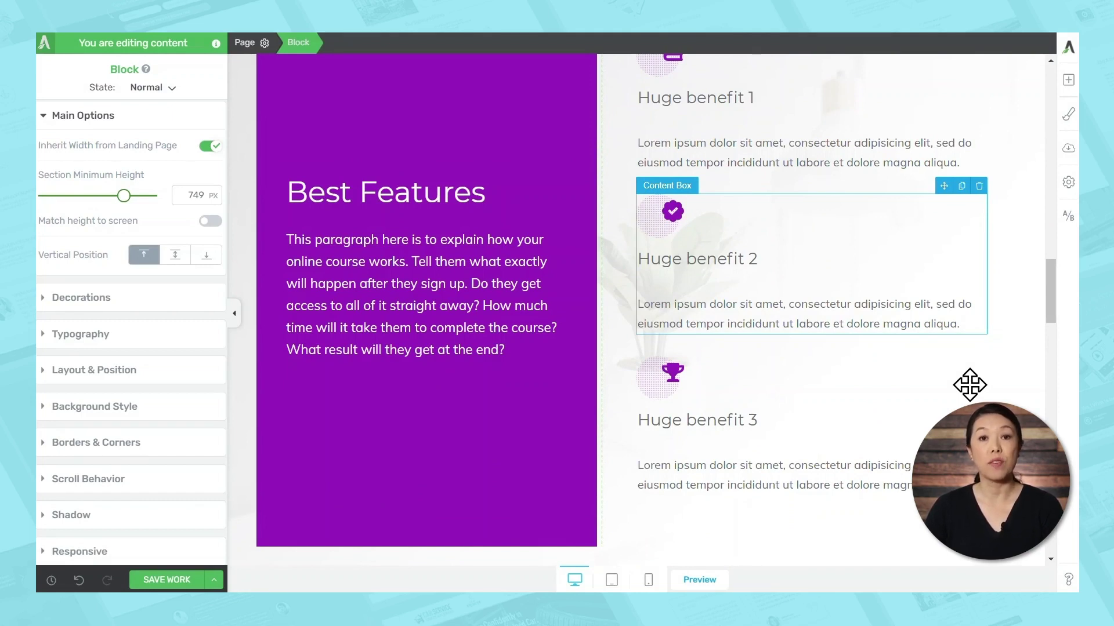
scroll(995, 309, up, 2)
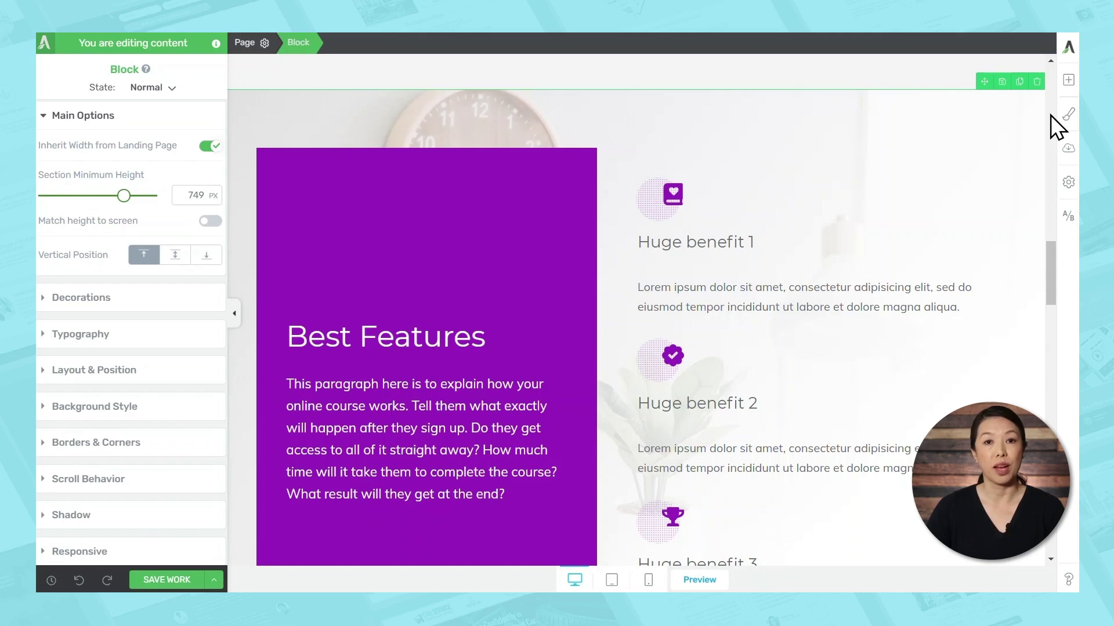
Drag a Countdown element from Building Blocks into the hero section below the intro paragraph
click(1069, 80)
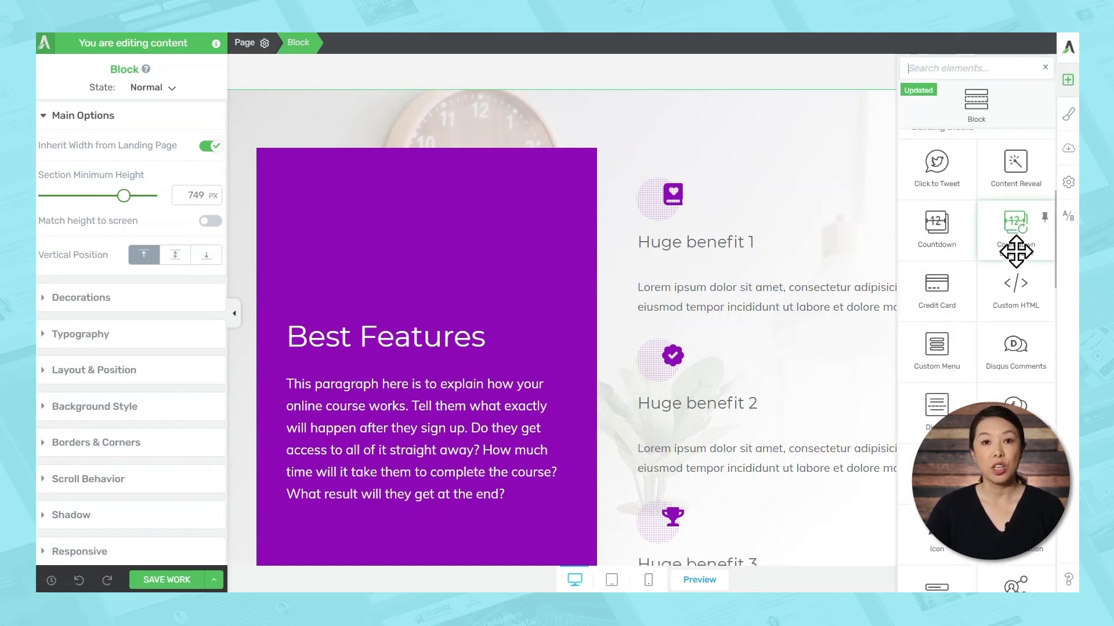
scroll(1010, 335, down, 3)
scroll(1005, 339, down, 2)
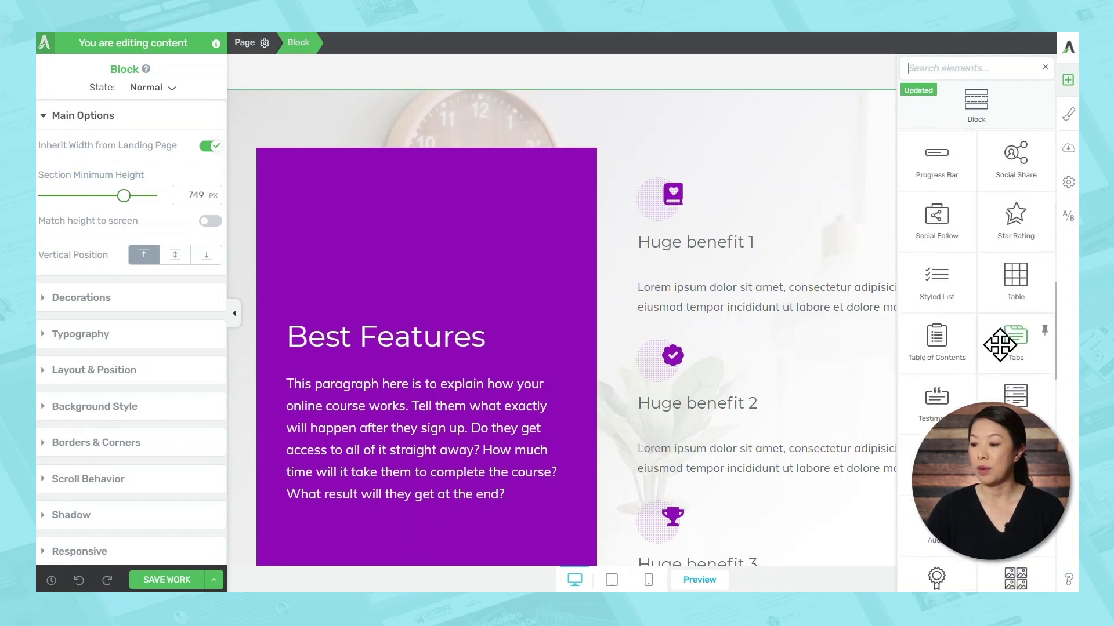
scroll(1000, 346, up, 2)
scroll(1000, 345, up, 5)
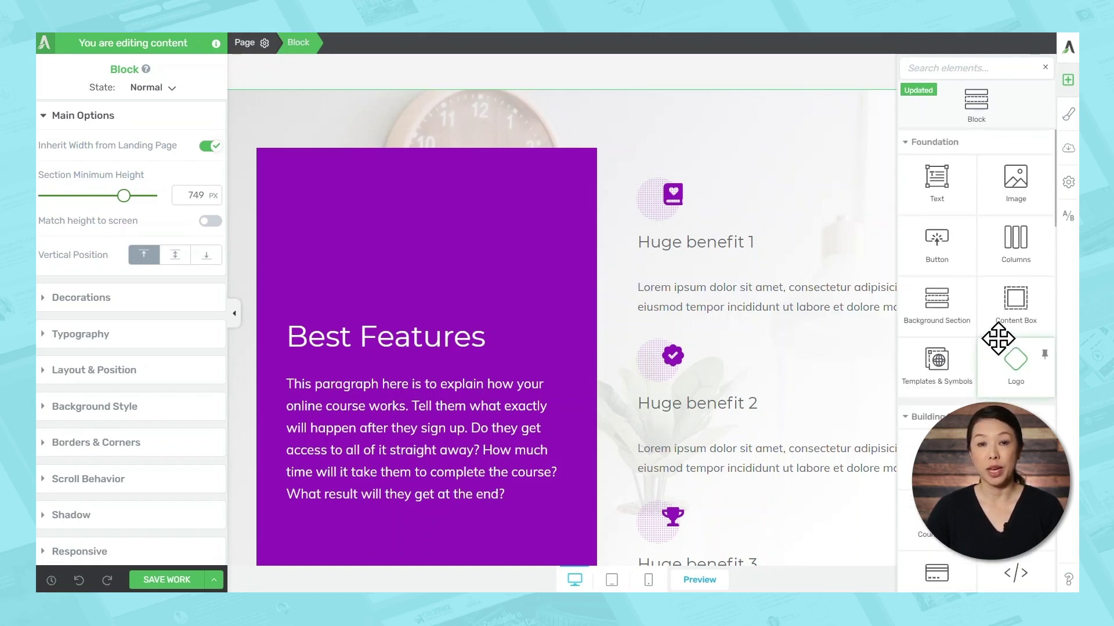
scroll(989, 377, down, 2)
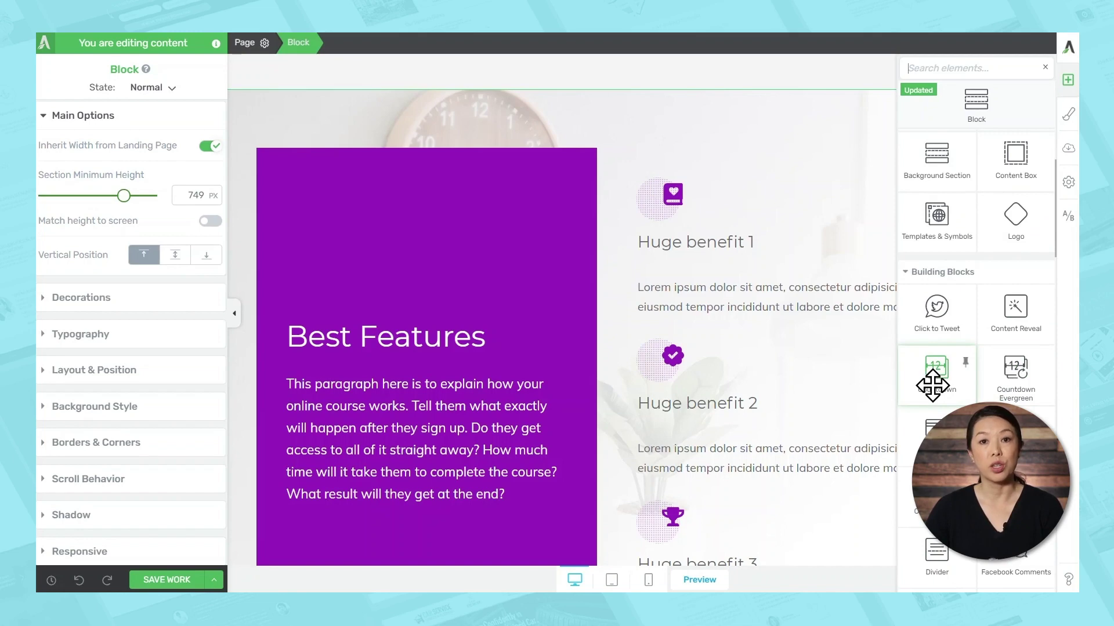
mouse_move(932, 384)
mouse_down()
mouse_move(644, 74)
mouse_move(631, 296)
mouse_up()
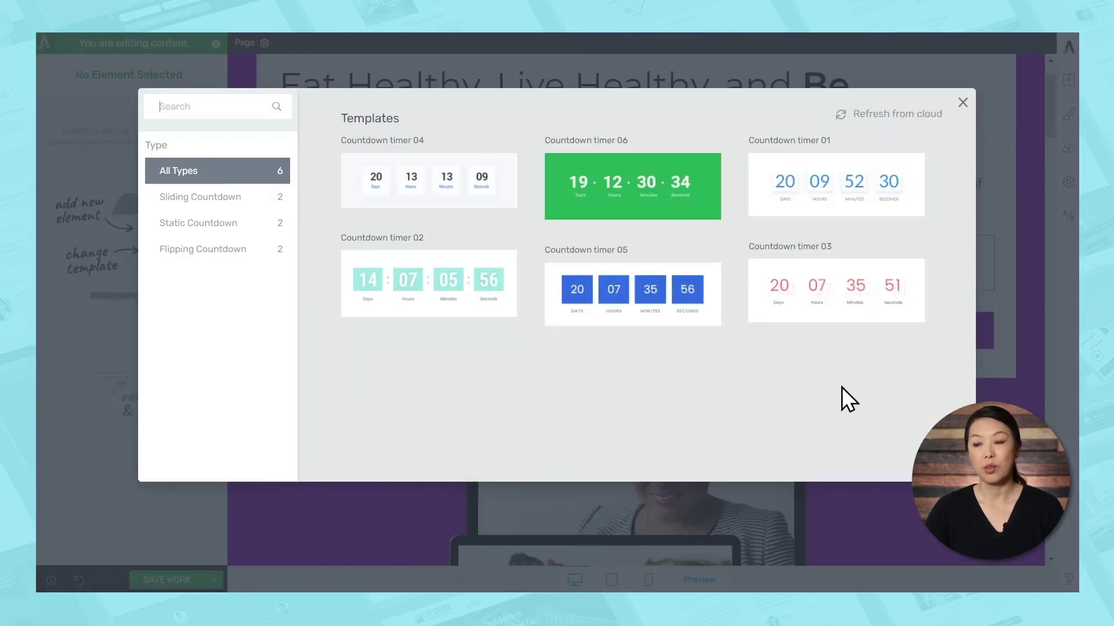
Apply the Countdown timer 01 design and select the text above the timer
click(841, 185)
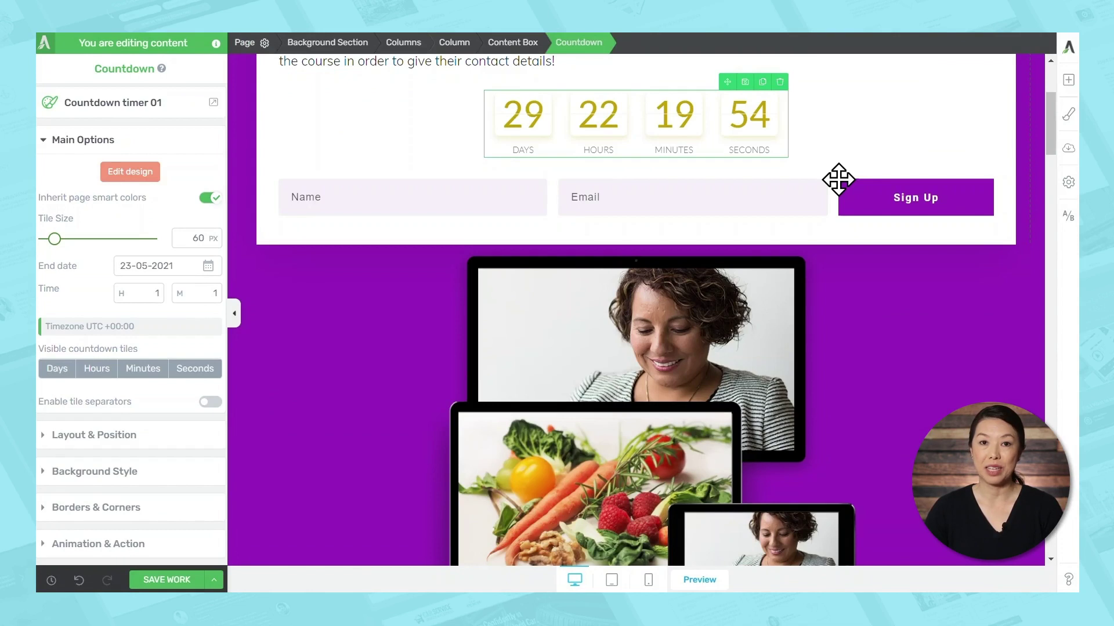
click(889, 120)
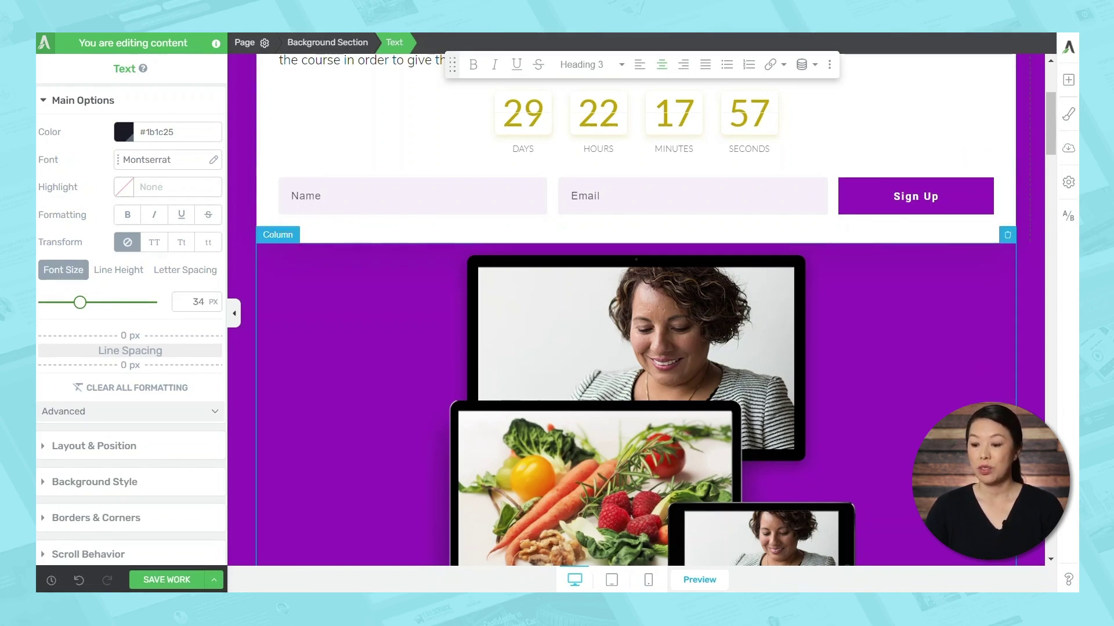
Set the Best Features block visible on Desktop only and preview at tablet size
click(610, 582)
drag(907, 198, 905, 521)
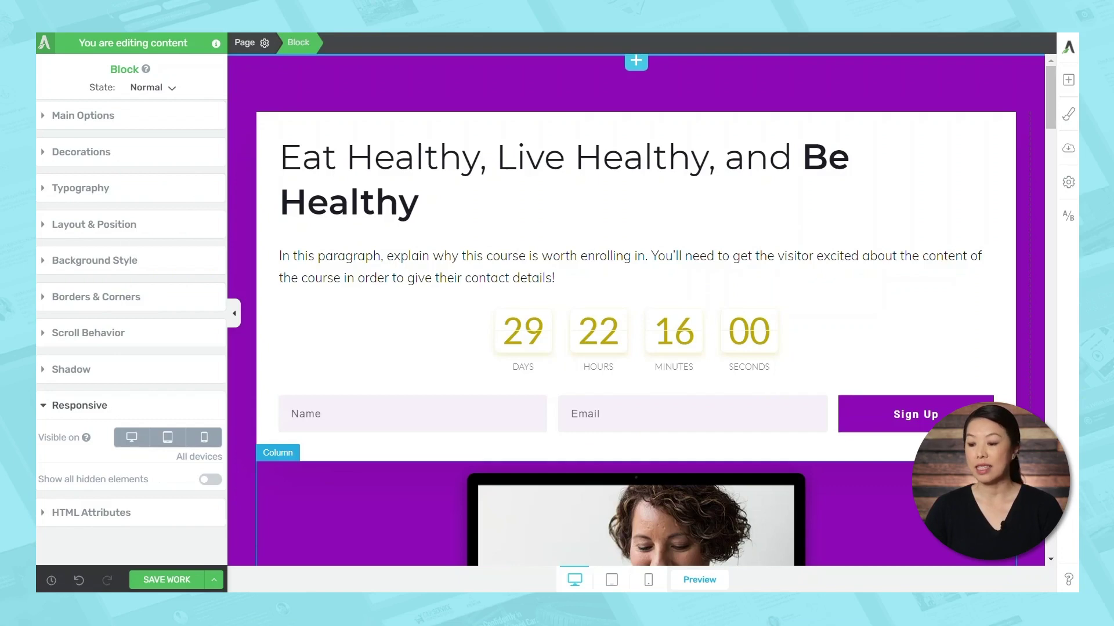
scroll(636, 311, down, 3)
scroll(636, 310, down, 4)
scroll(637, 311, down, 3)
scroll(636, 310, down, 5)
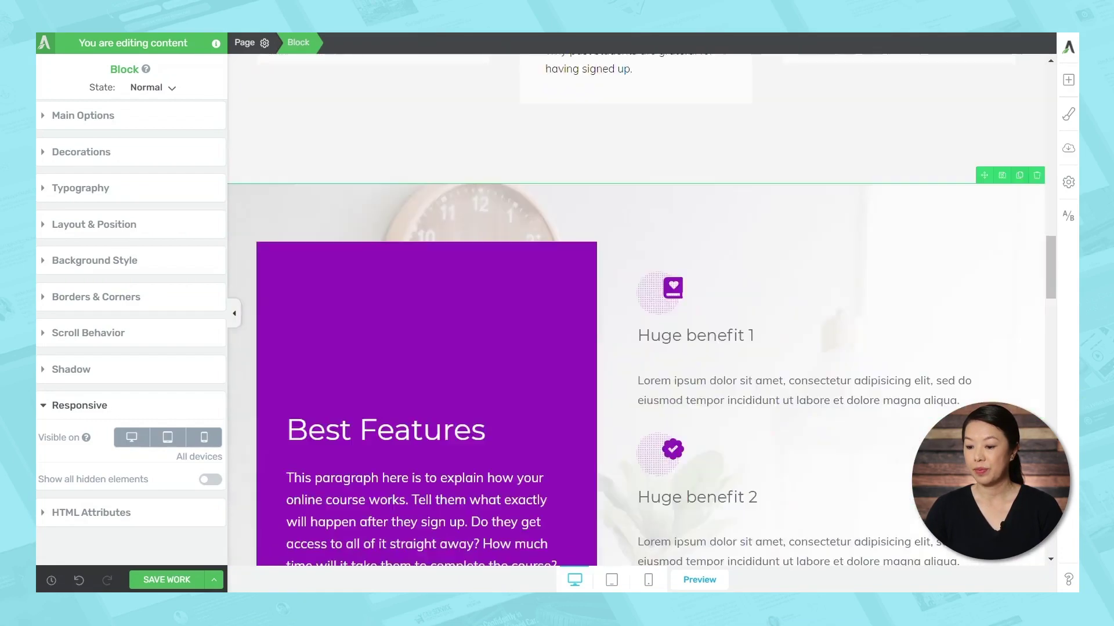
scroll(636, 310, down, 3)
scroll(637, 311, up, 3)
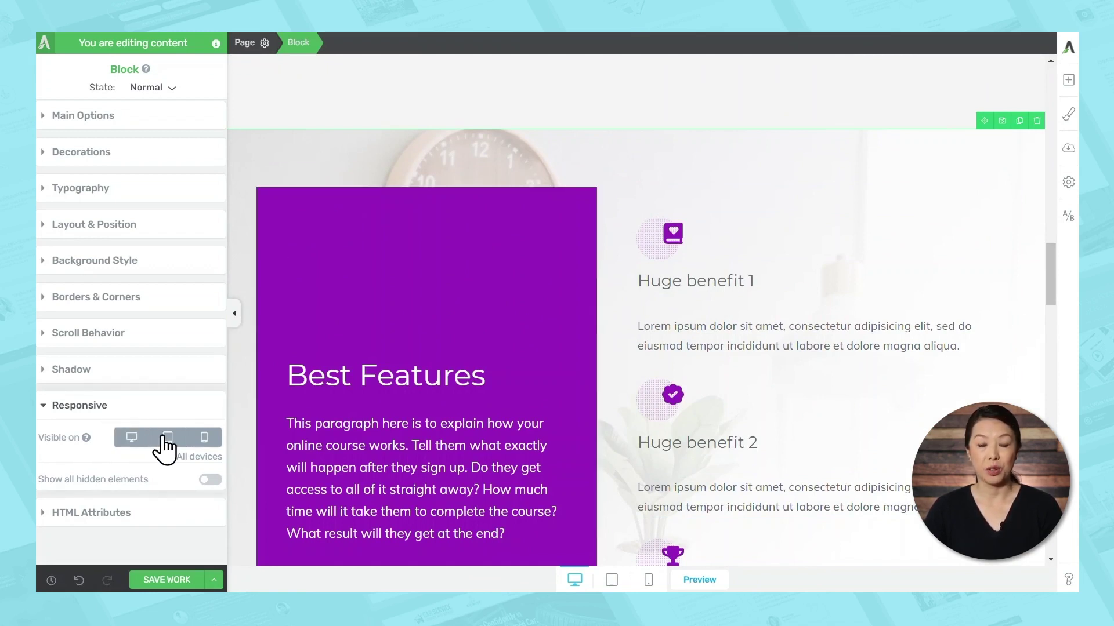
click(166, 441)
click(201, 438)
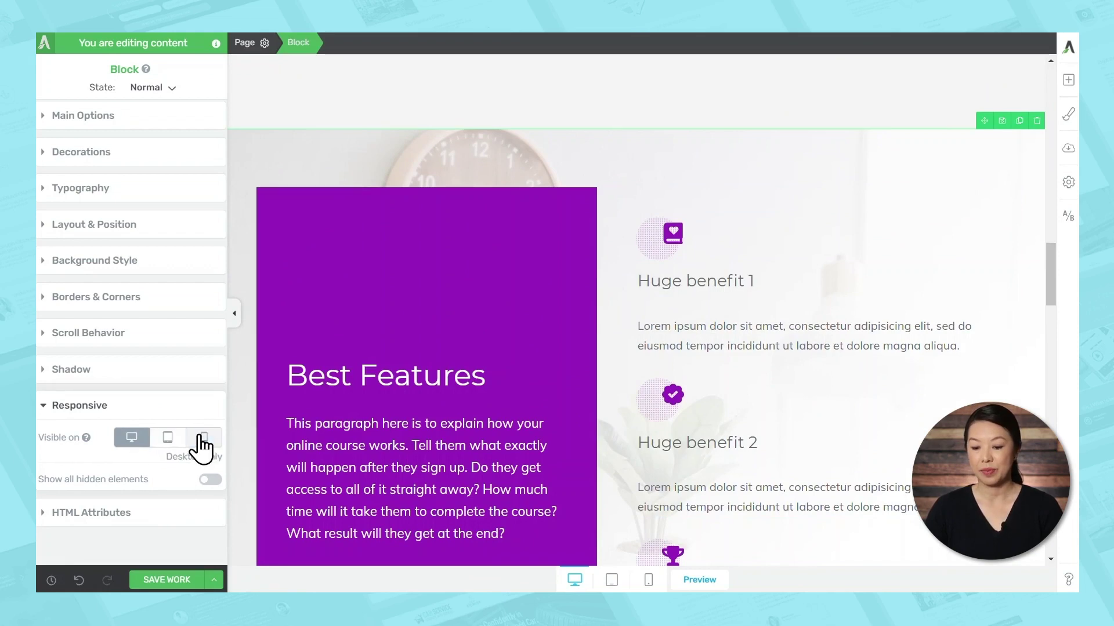
click(612, 579)
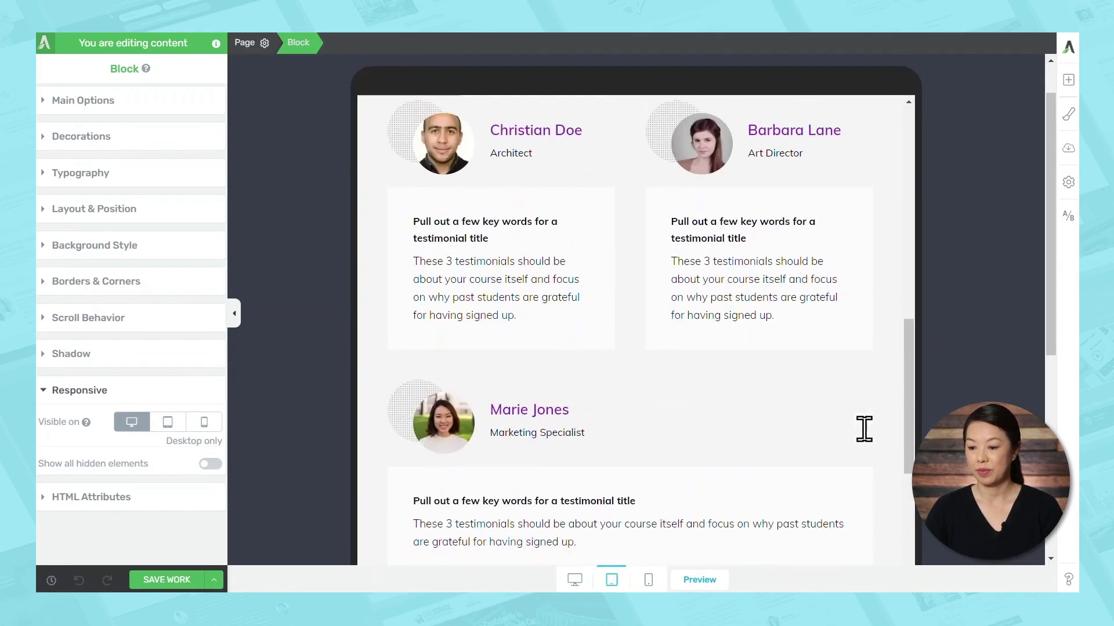
scroll(863, 439, up, 3)
scroll(862, 442, up, 2)
scroll(862, 435, down, 3)
scroll(862, 428, down, 5)
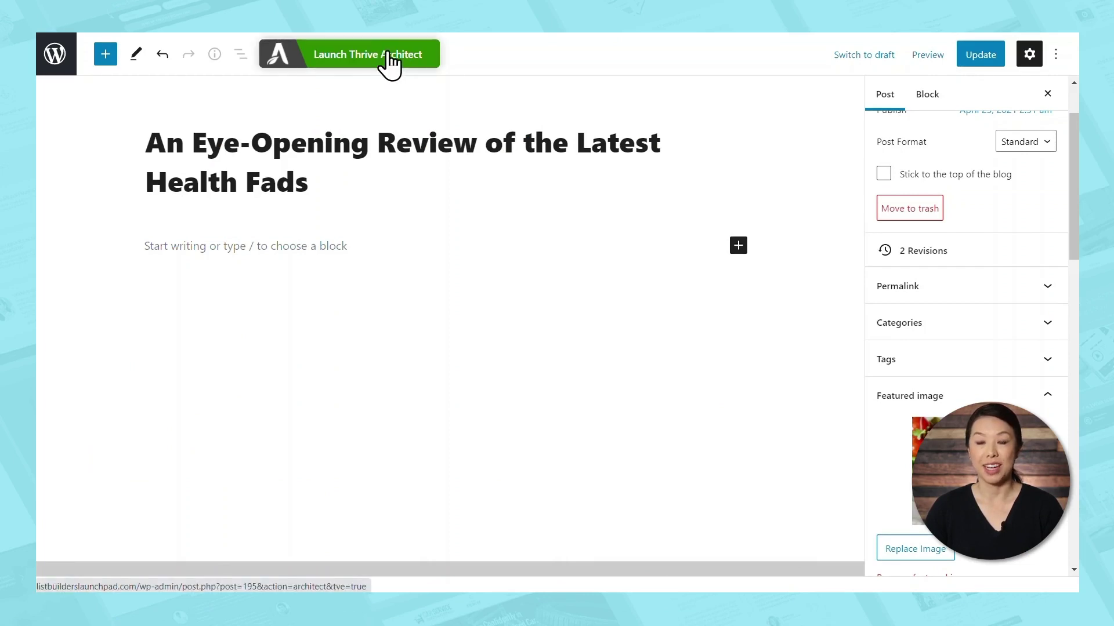
Launch Thrive Architect on the health fads review post from WordPress
click(388, 59)
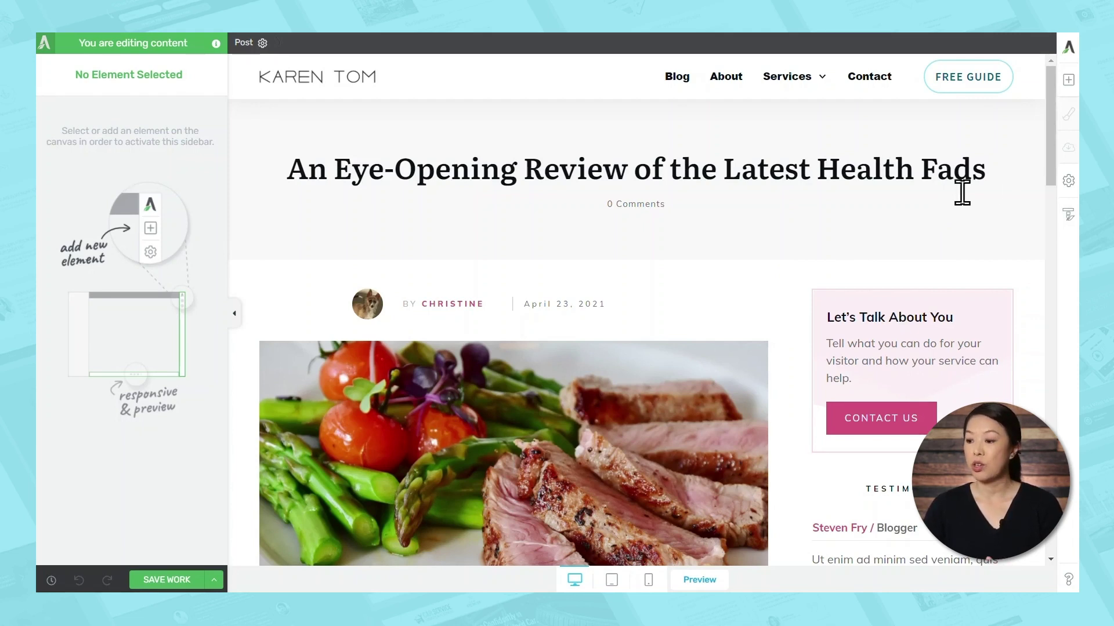
Insert the Product Rating block with summary, key features and 4/5 overall score
click(1067, 84)
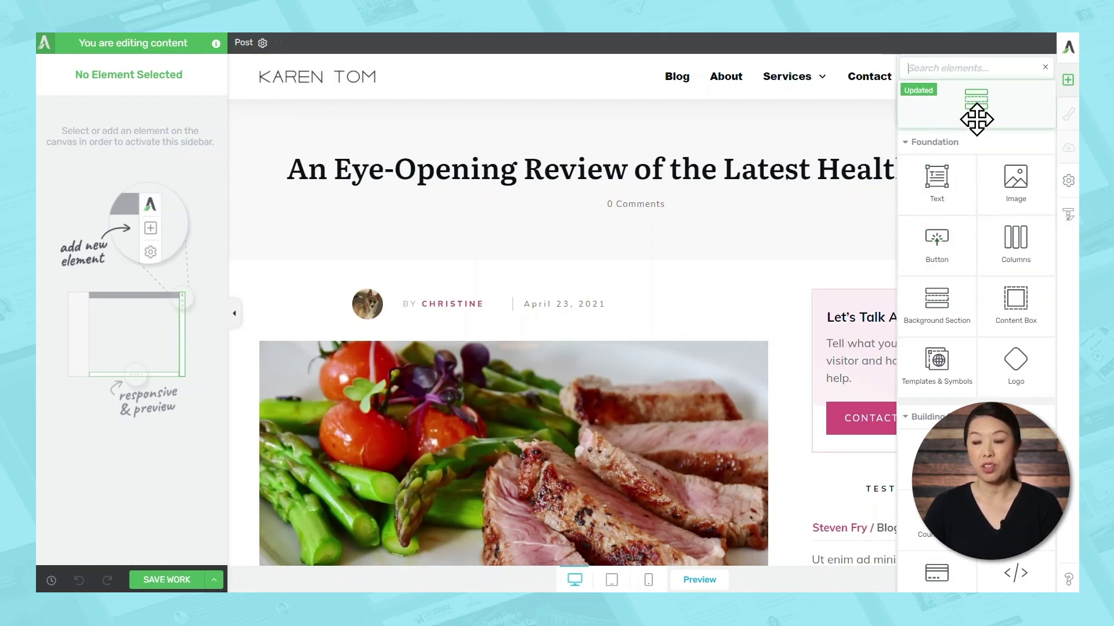
mouse_move(976, 119)
mouse_down()
mouse_move(533, 270)
mouse_move(507, 167)
mouse_up()
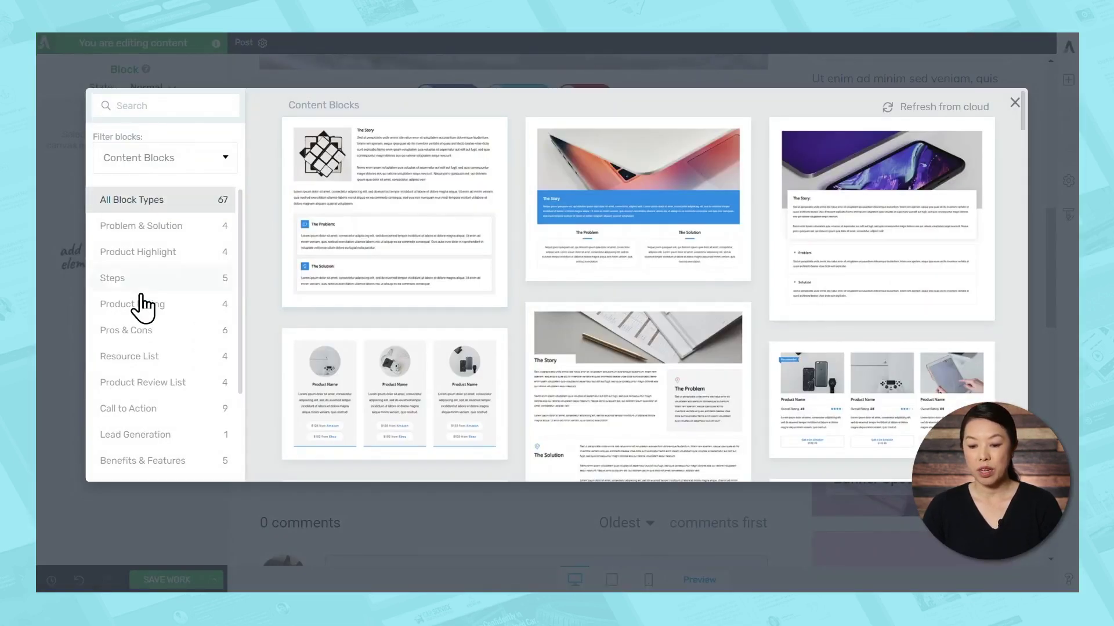
click(140, 305)
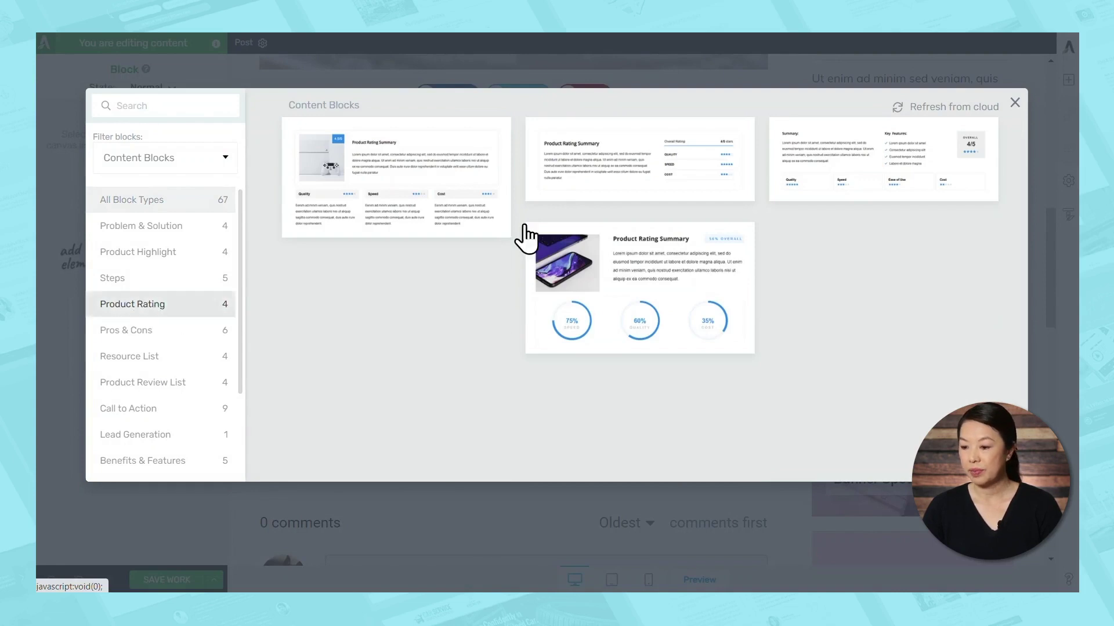
click(831, 163)
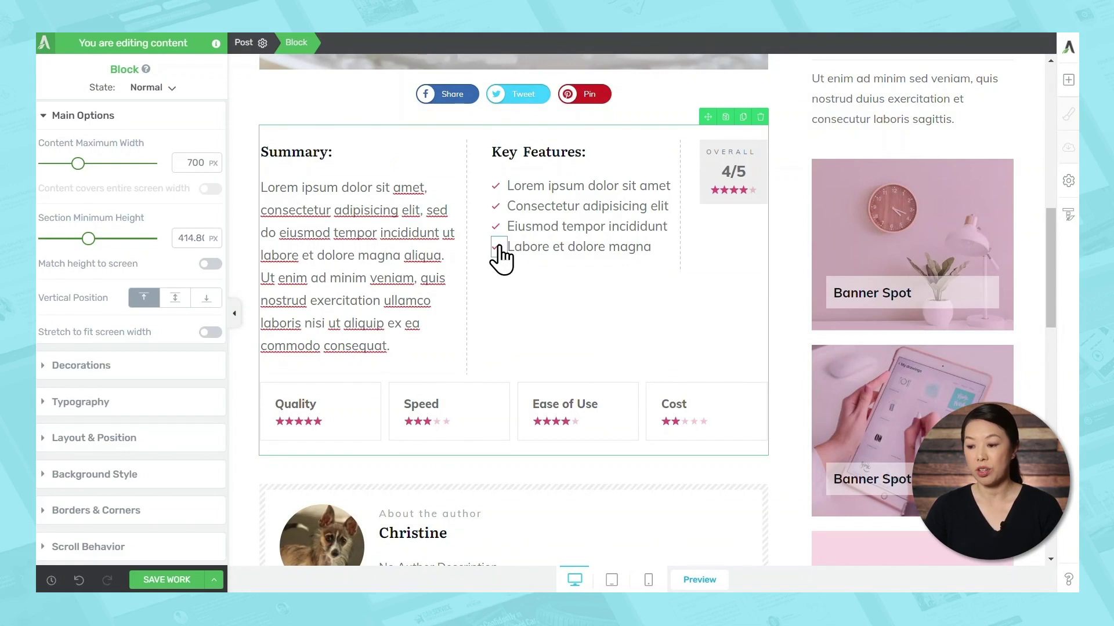
mouse_move(298, 422)
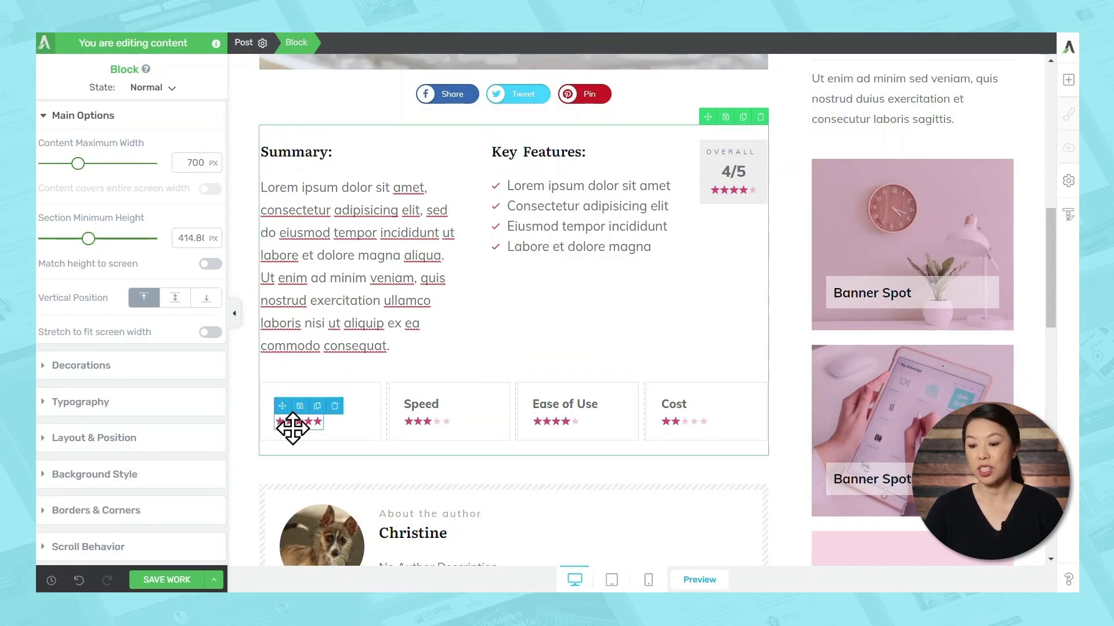
Switch the feature ratings to Style4 round icons and apply it
click(291, 422)
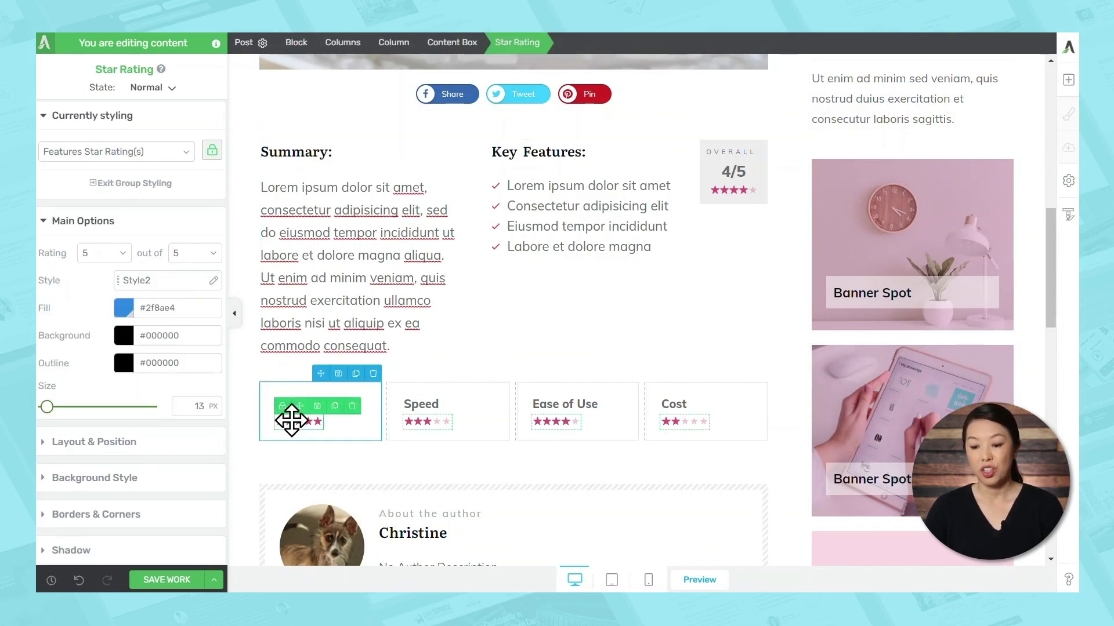
click(173, 287)
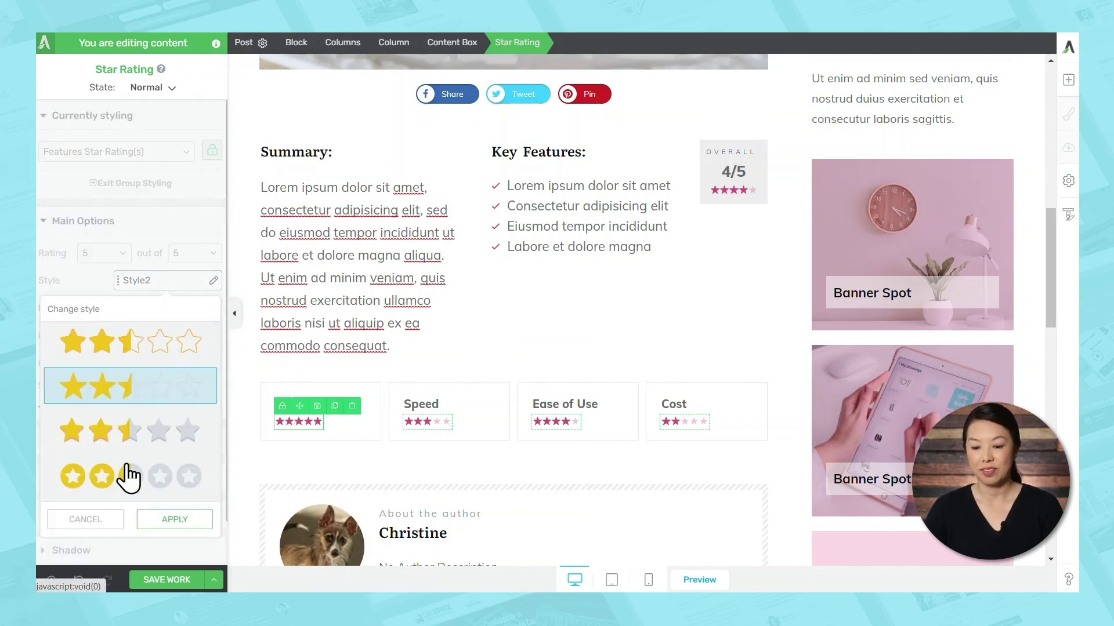
click(121, 486)
click(174, 519)
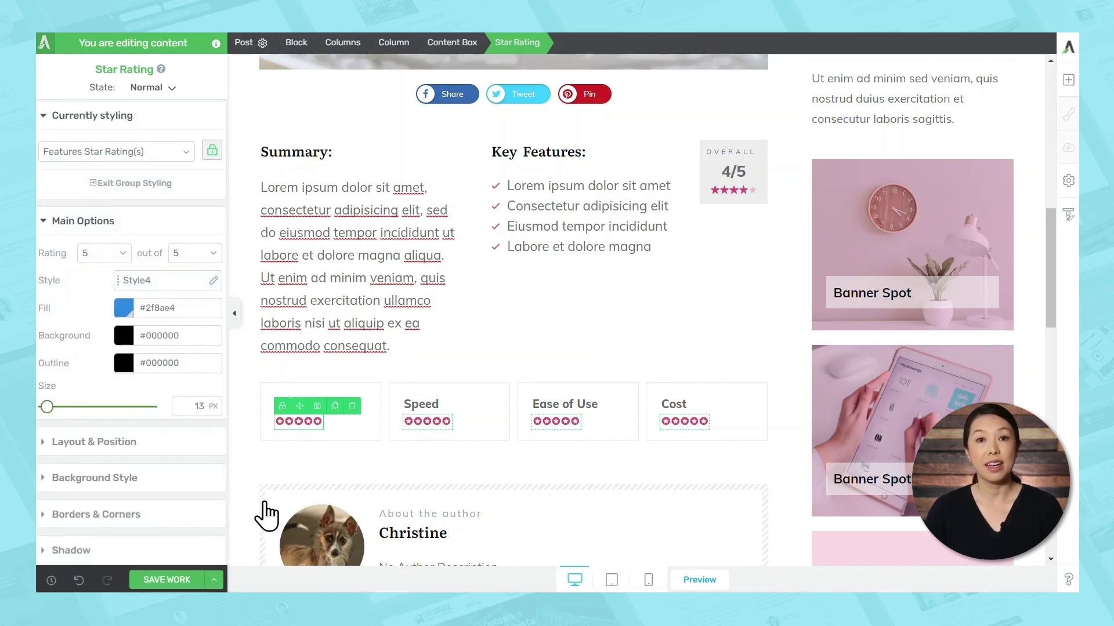
click(1069, 81)
Place a Pros & Cons block with Conclusion below the ratings and start saving it for reuse
drag(992, 103, 525, 458)
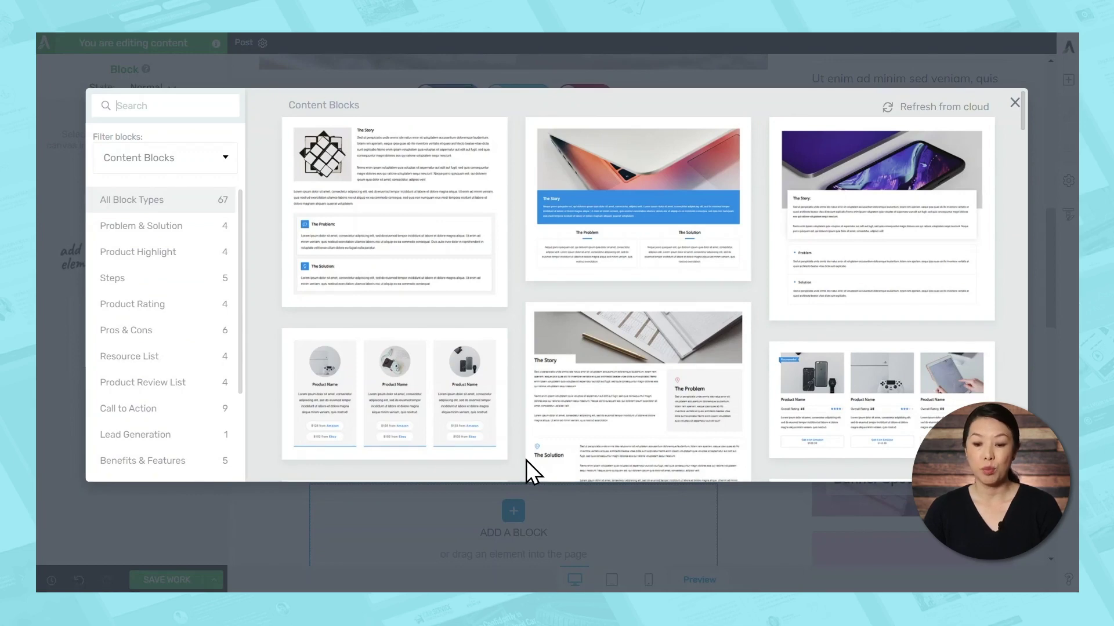
click(174, 346)
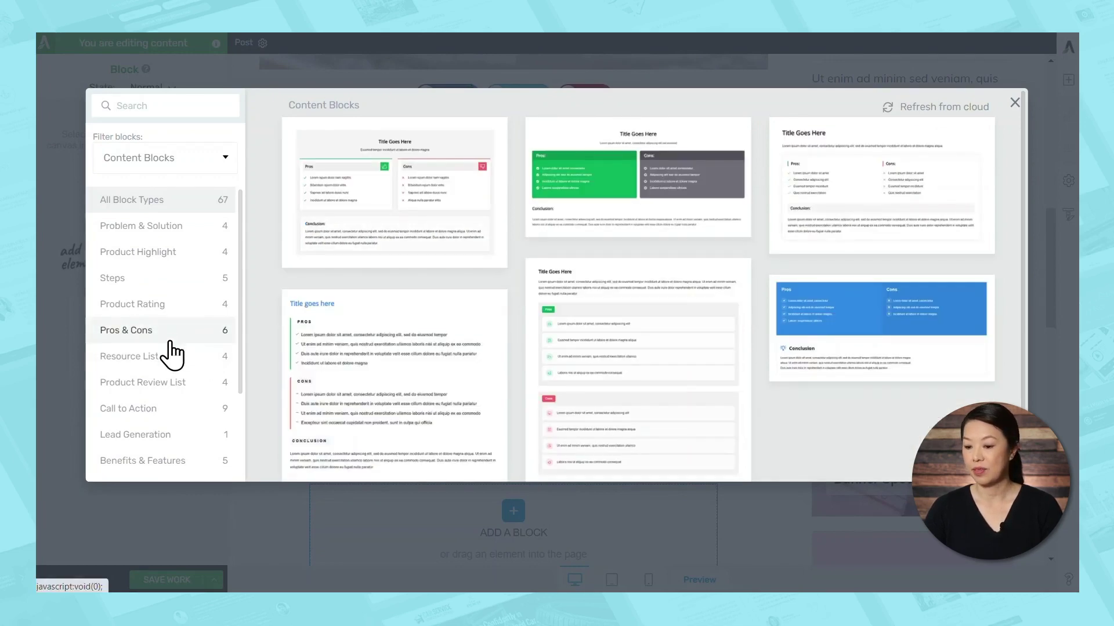
click(420, 176)
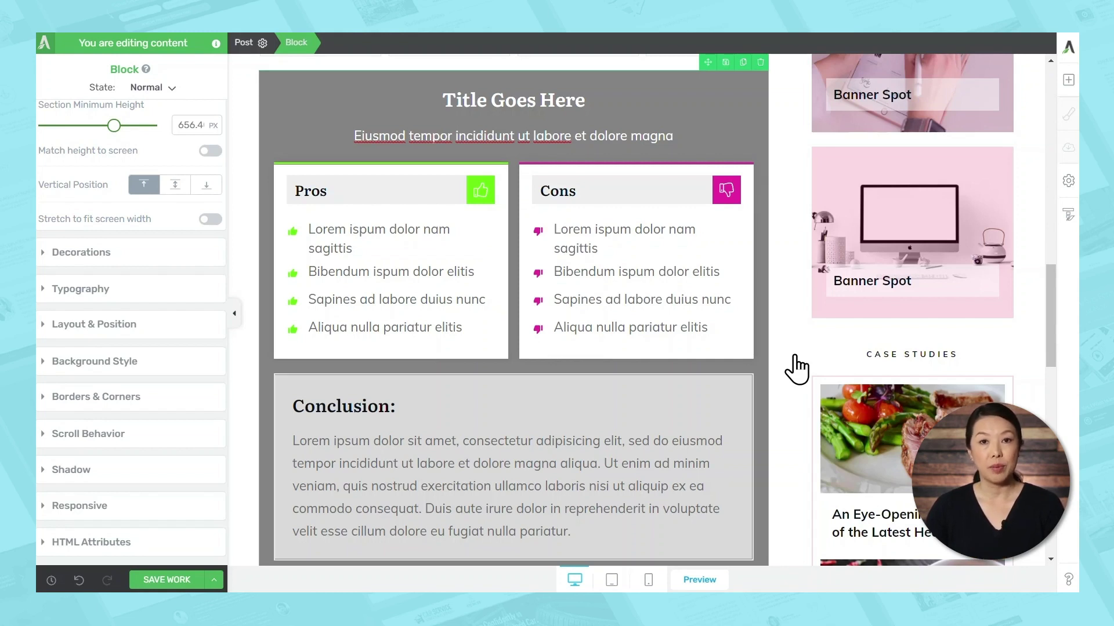
click(729, 61)
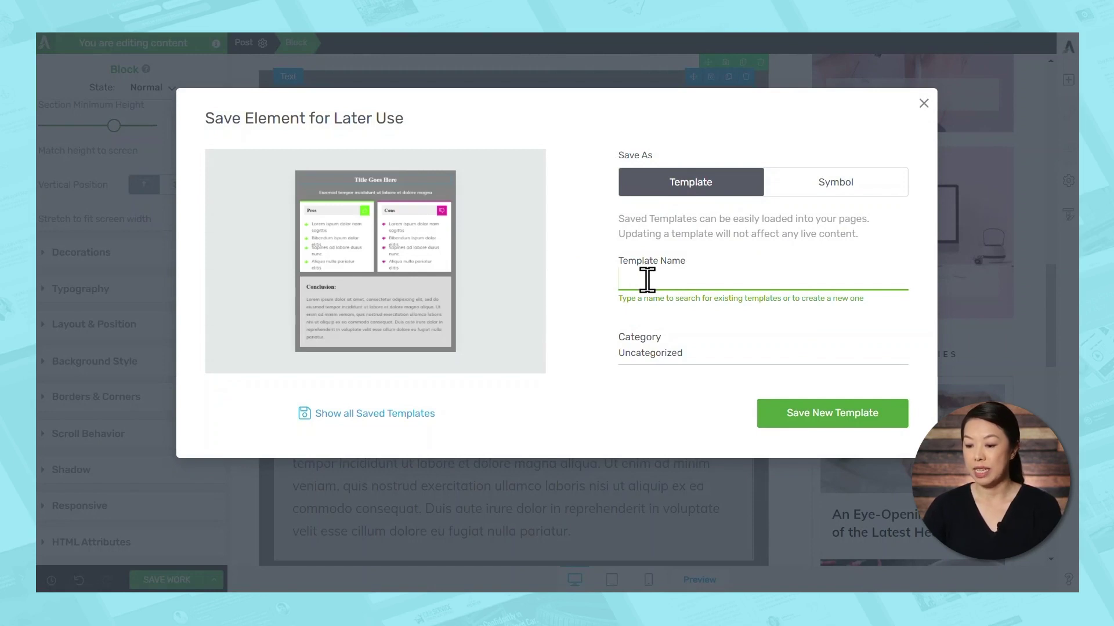
text(Pros and Cons)
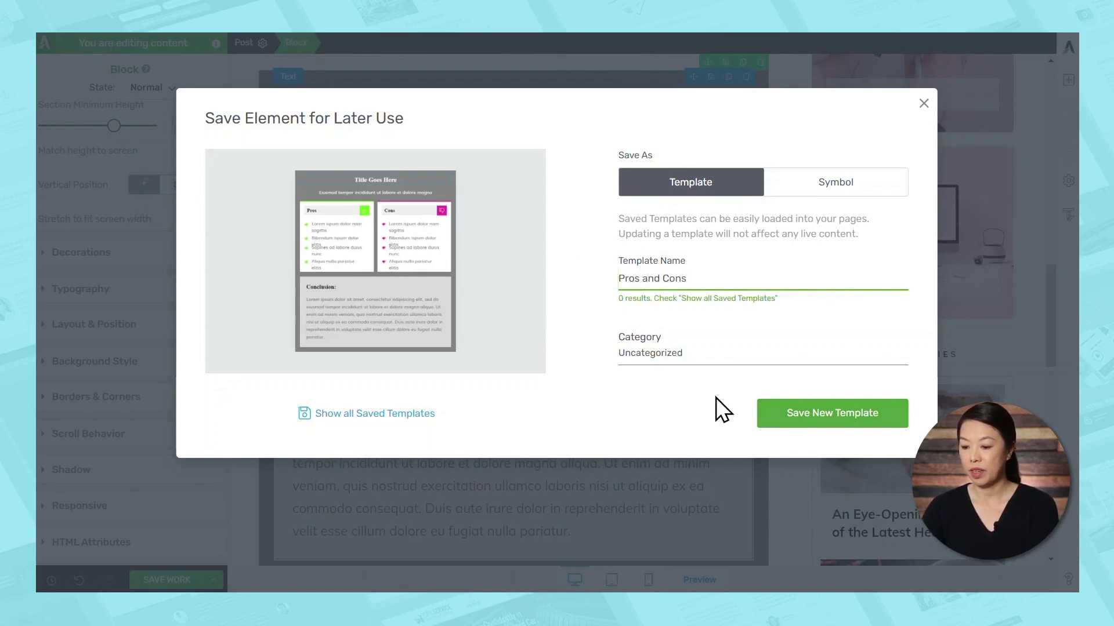
Save the block as a new template named Pros and Cons
click(705, 352)
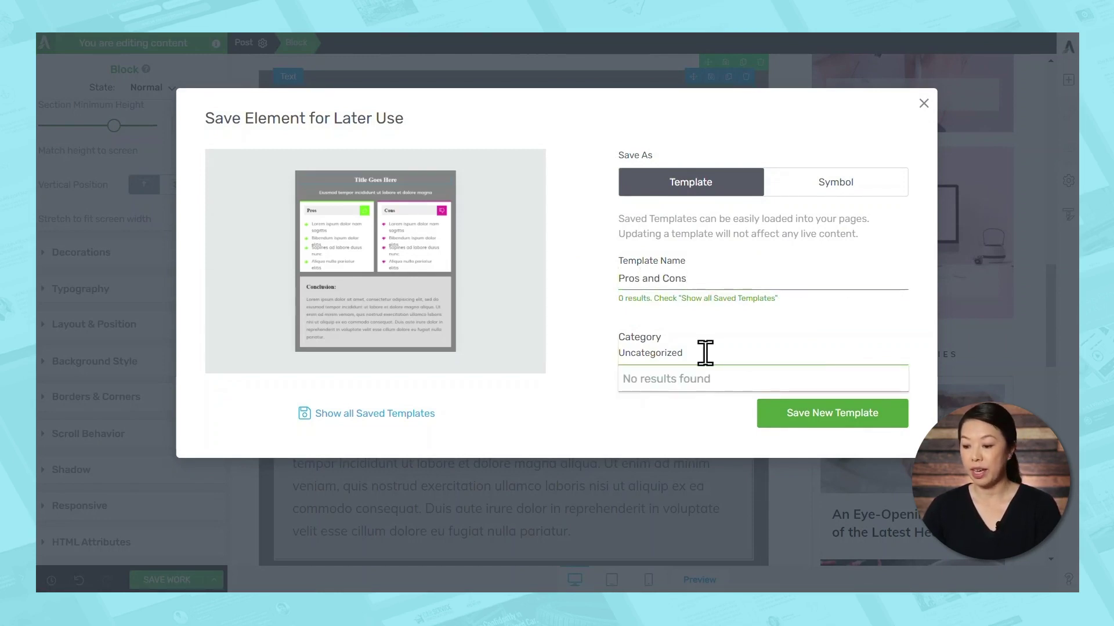
click(832, 431)
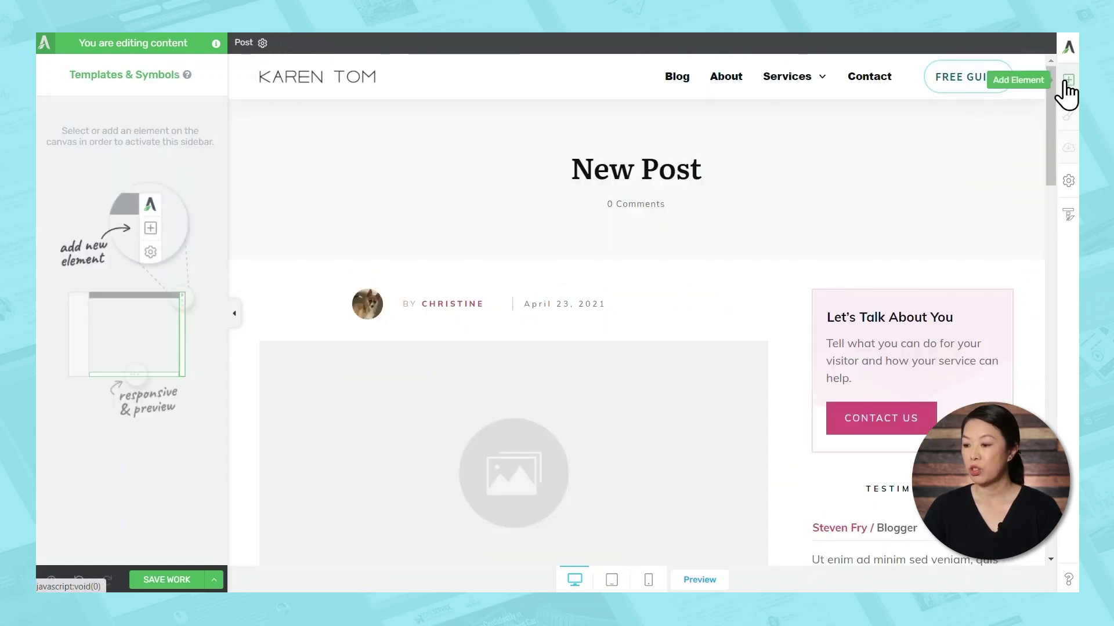
Drop a Templates & Symbols element into the post and insert the saved Pros and Cons template
click(1067, 80)
text(templ)
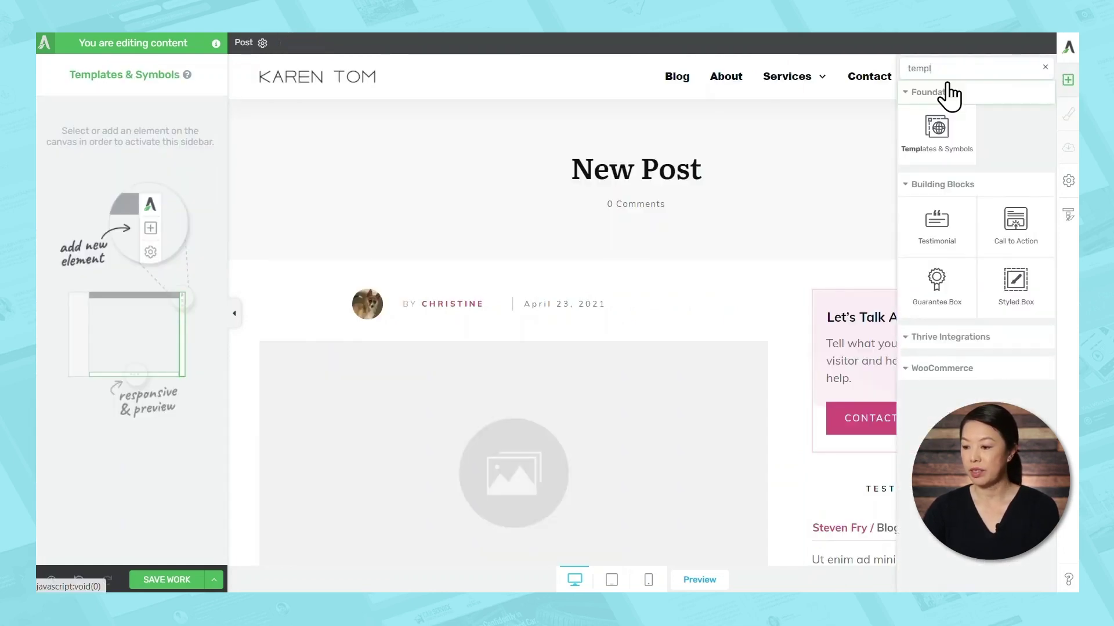
mouse_move(938, 128)
mouse_down()
mouse_move(768, 273)
mouse_move(574, 272)
mouse_up()
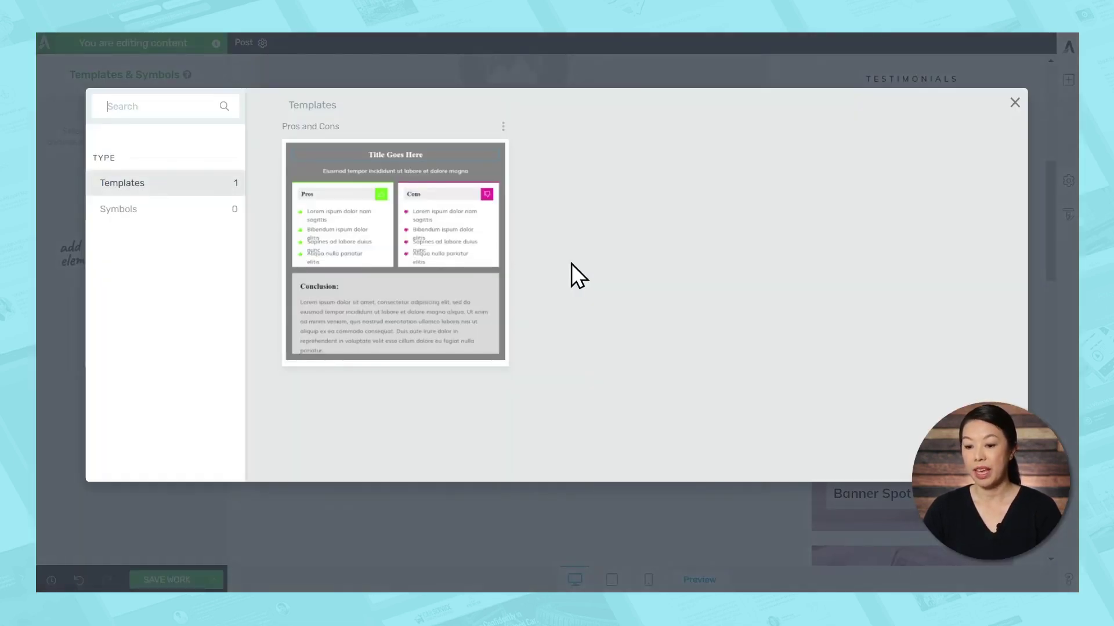
click(424, 277)
scroll(774, 428, down, 2)
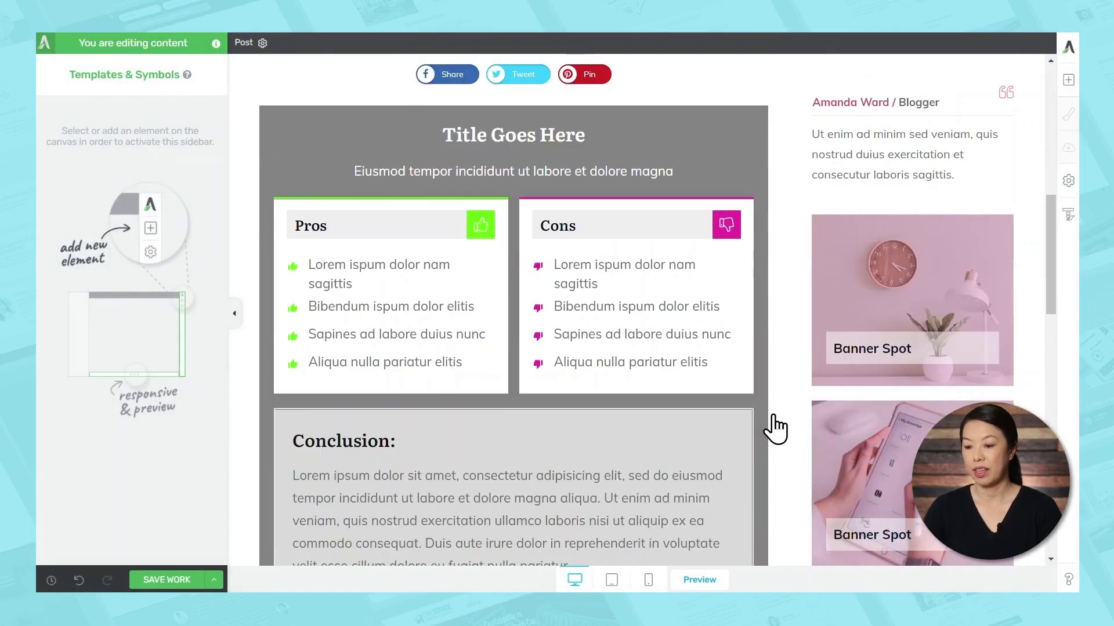